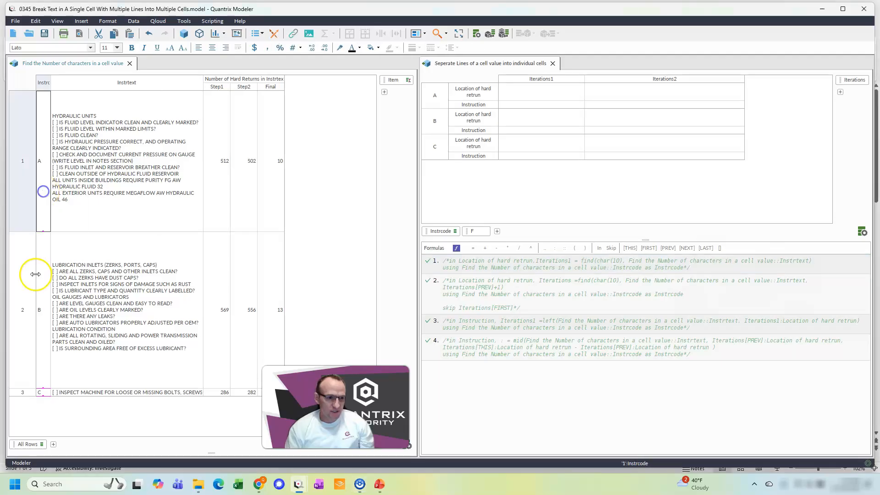
Examine the source Instrtext for item A and the empty Location of hard retrun and Instruction rows in the separation matrix
left_click(96, 188)
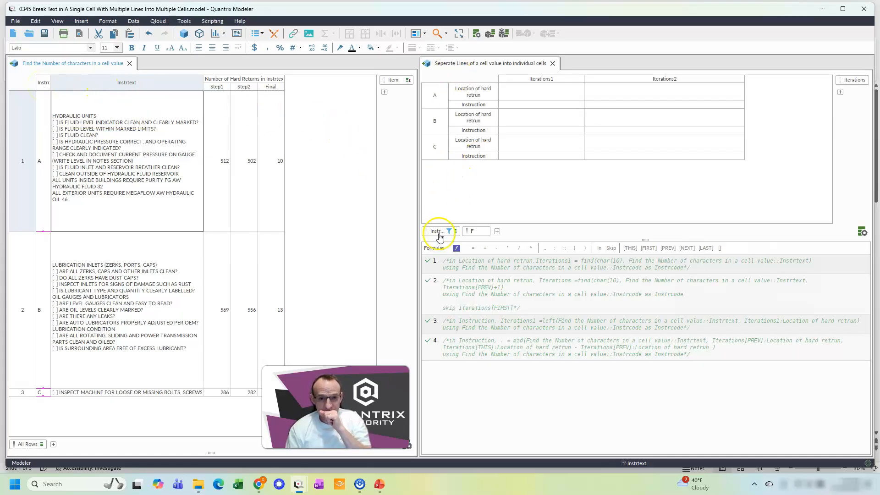
left_click_drag(439, 99, 439, 143)
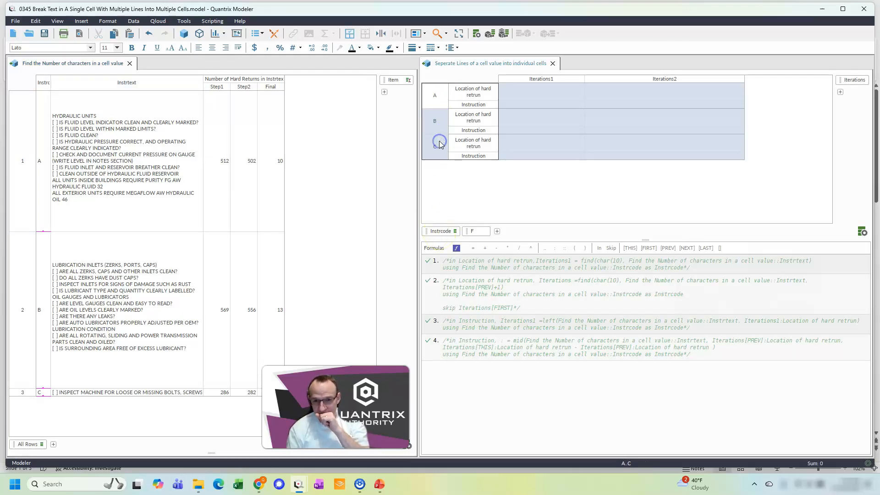
left_click(471, 95)
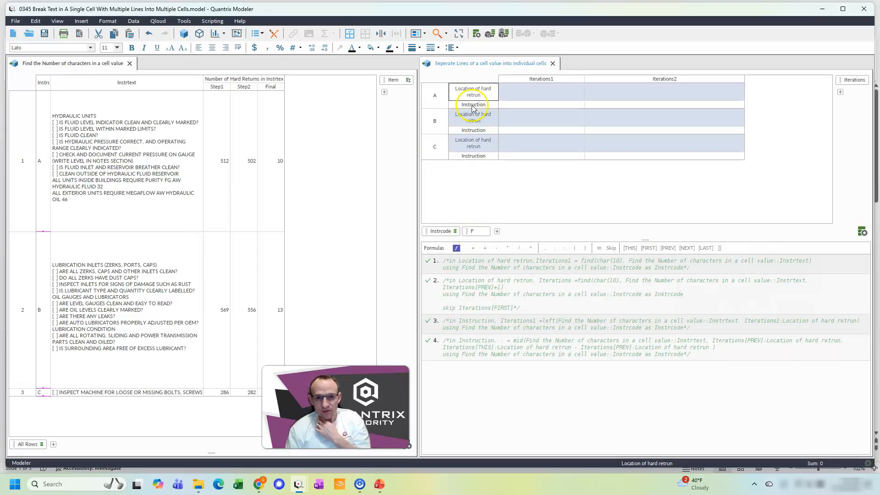
left_click(473, 106)
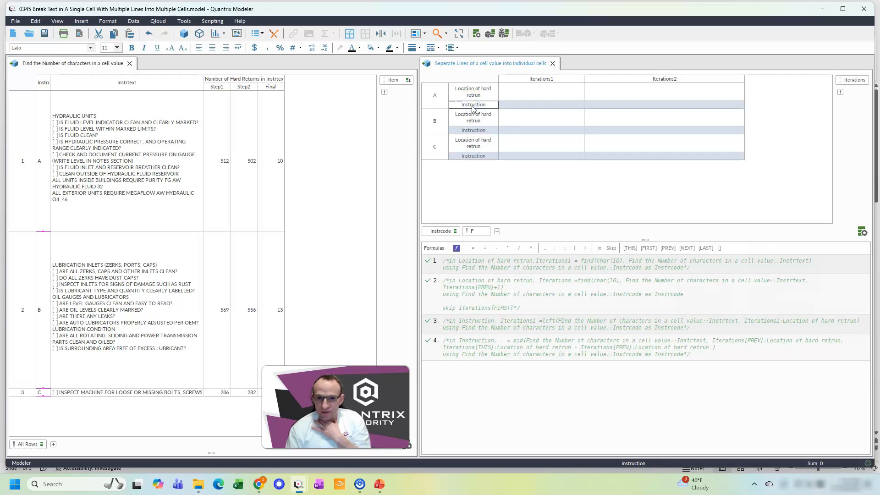
left_click(510, 106)
left_click(472, 95)
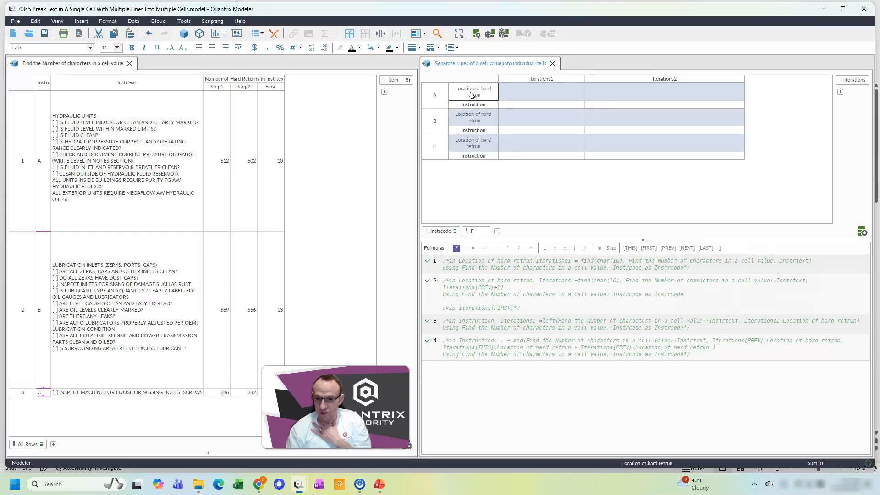
left_click(525, 93)
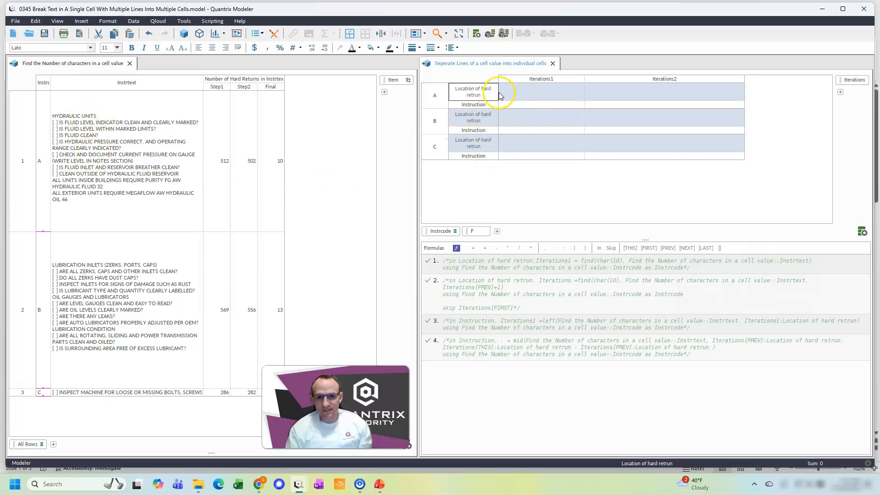
left_click(527, 94)
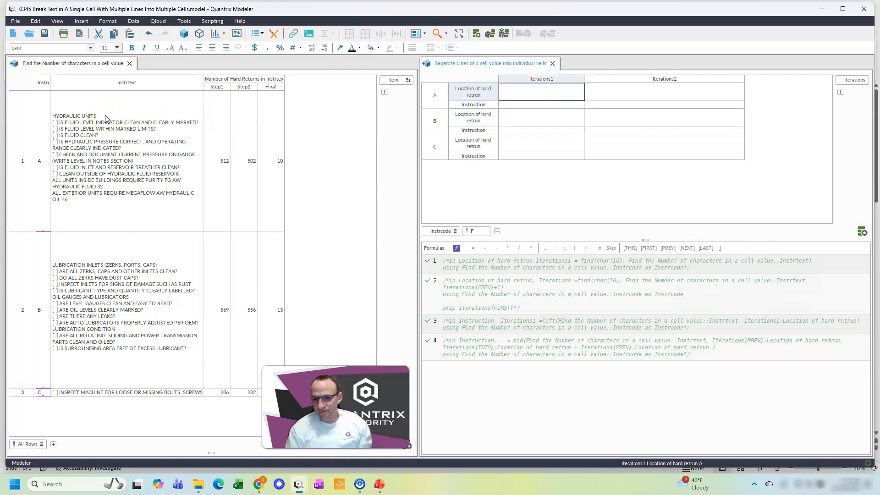
Insert an empty formula line above the first commented formula of the separation matrix
left_click(475, 268)
key("Return")
key("Up")
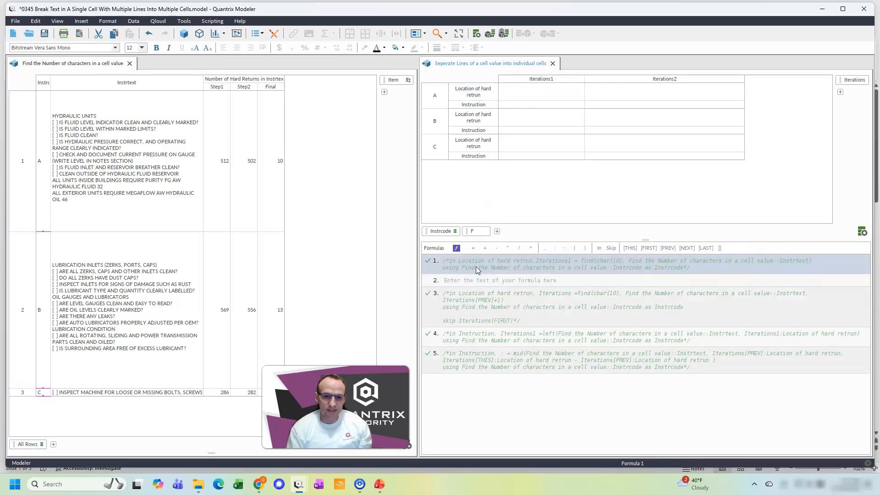
key("Down")
key("Up")
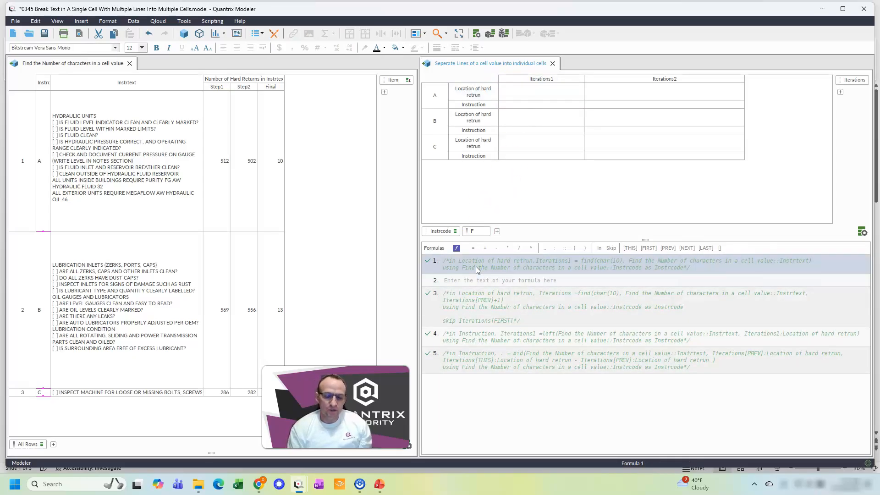
key("Return")
key("Down")
key("ctrl+Up")
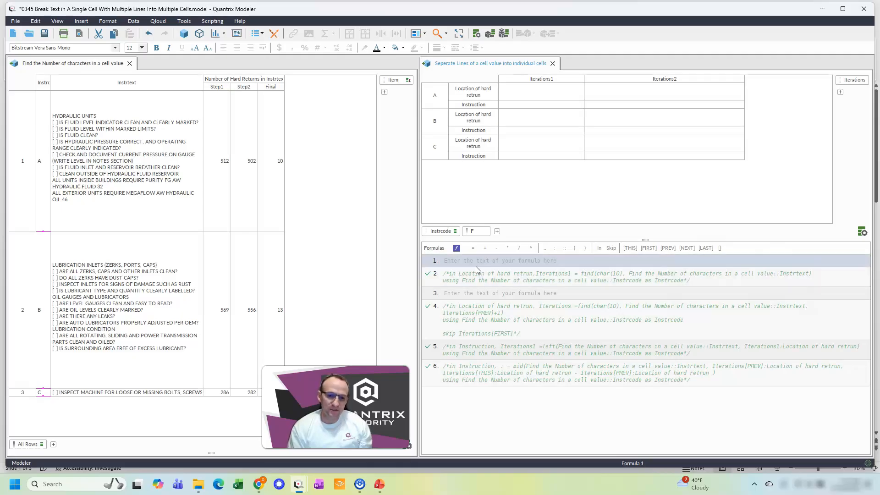
Begin the first formula with the target In Iterations1, Location of hard retrun
type("In")
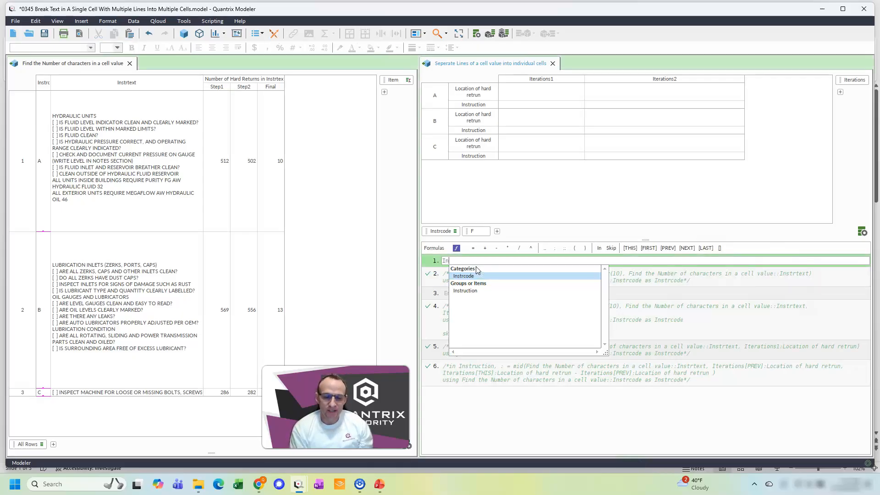
type(" iter")
key("Down")
key("Return")
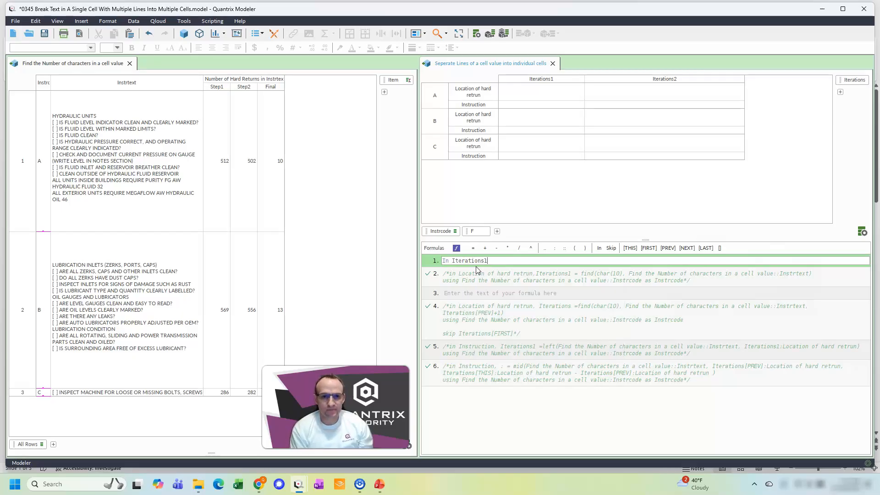
type(", loc")
key("Return")
Complete the first formula with = find(char(10), Find the Number of characters in a cell value::Instrtext,) and check item A's Iterations1 cell
type("= fin")
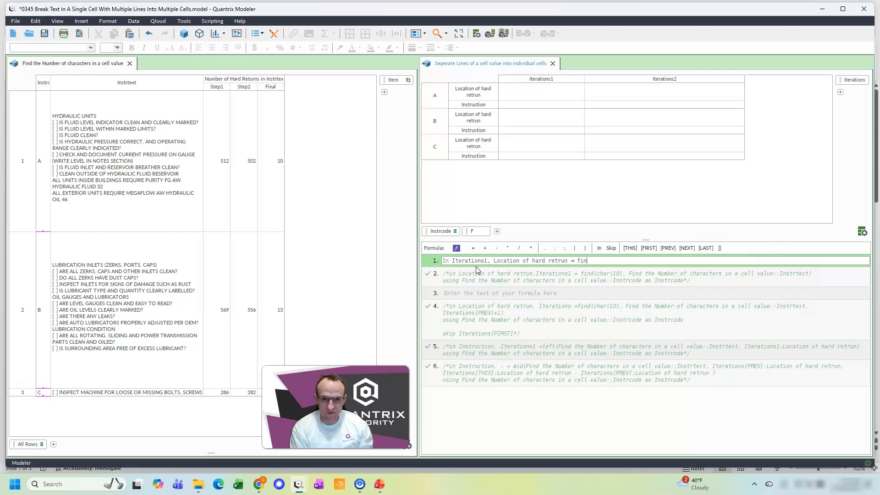
type("d(char(10")
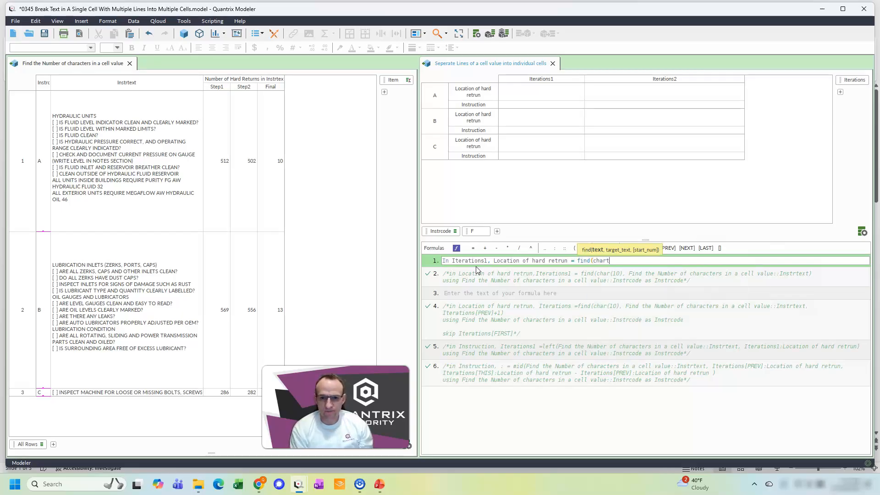
type("),")
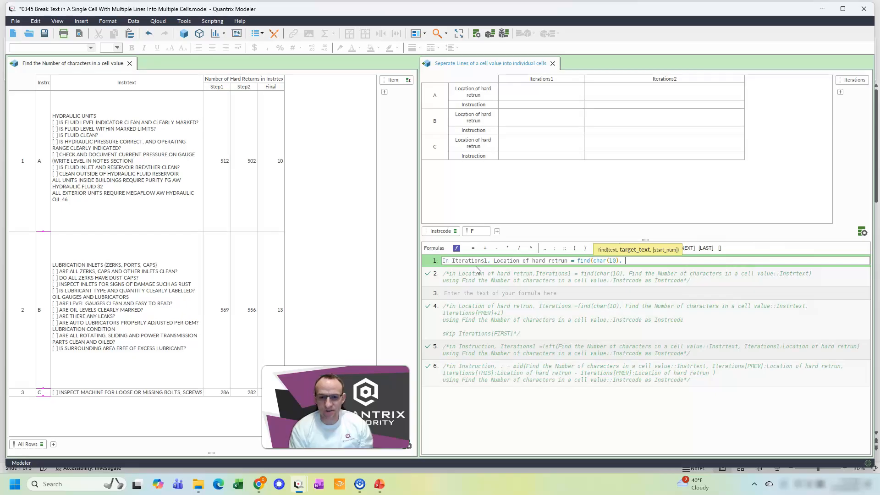
left_click(127, 86)
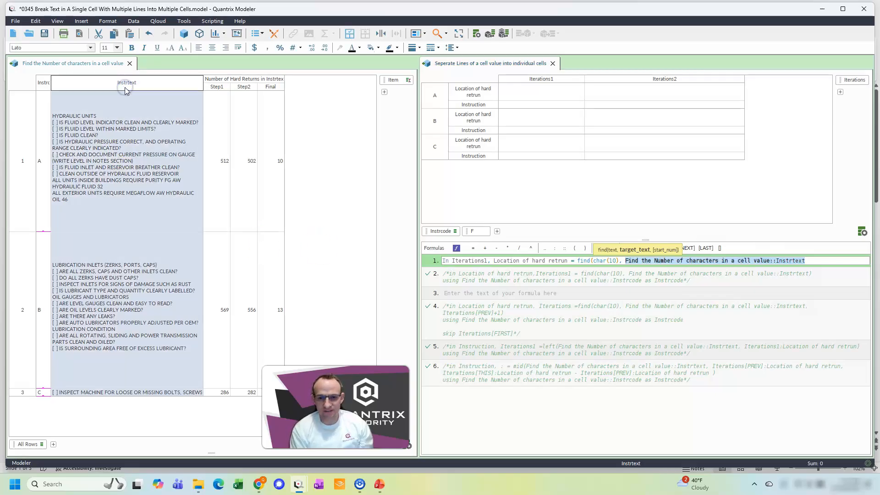
type(",)")
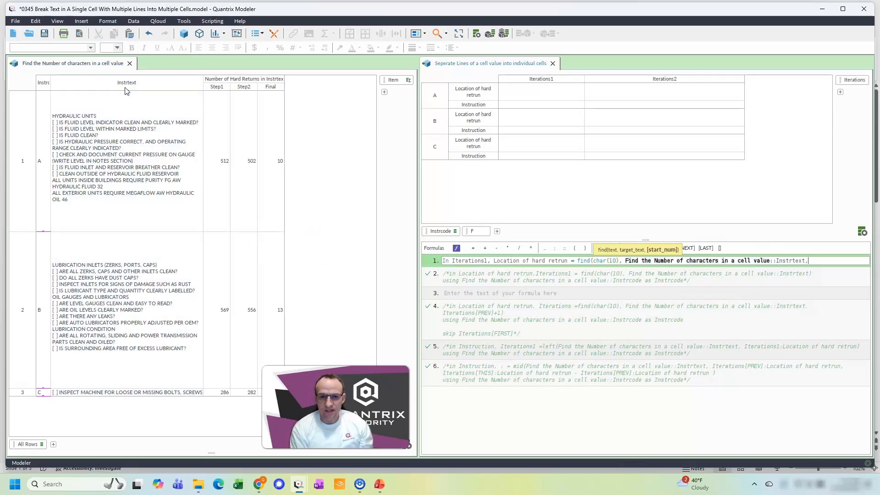
key("Return")
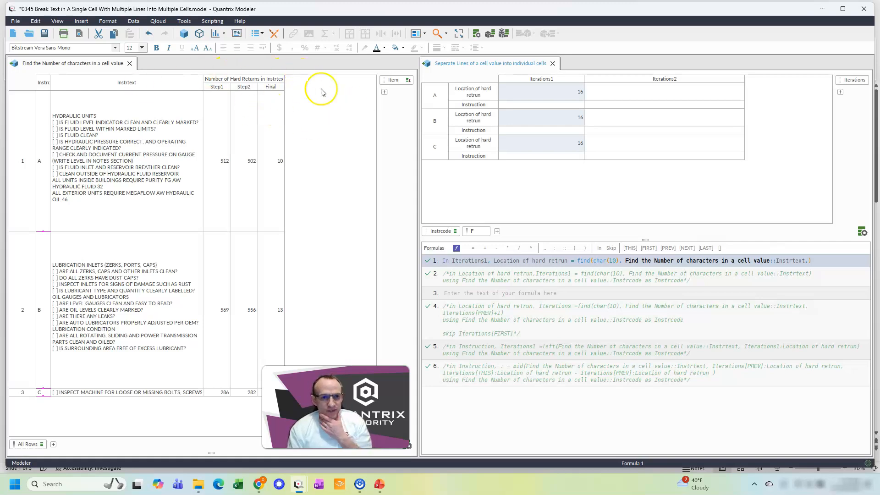
left_click(567, 91)
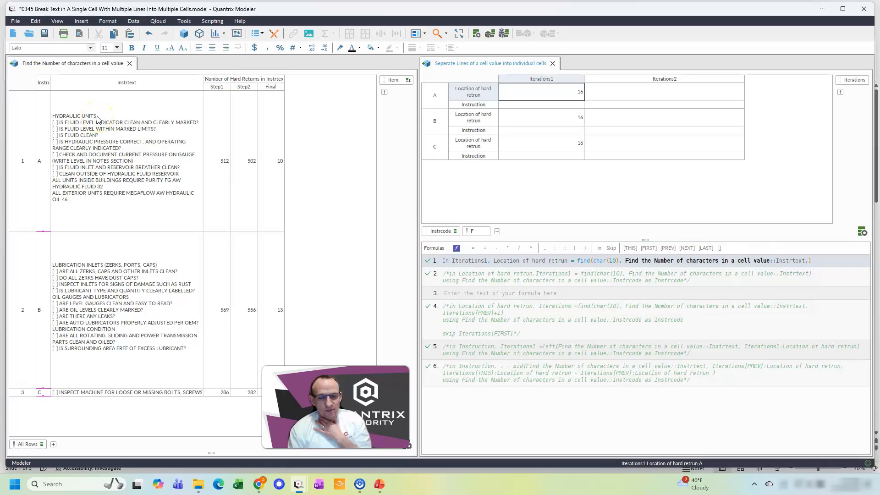
left_click(535, 91)
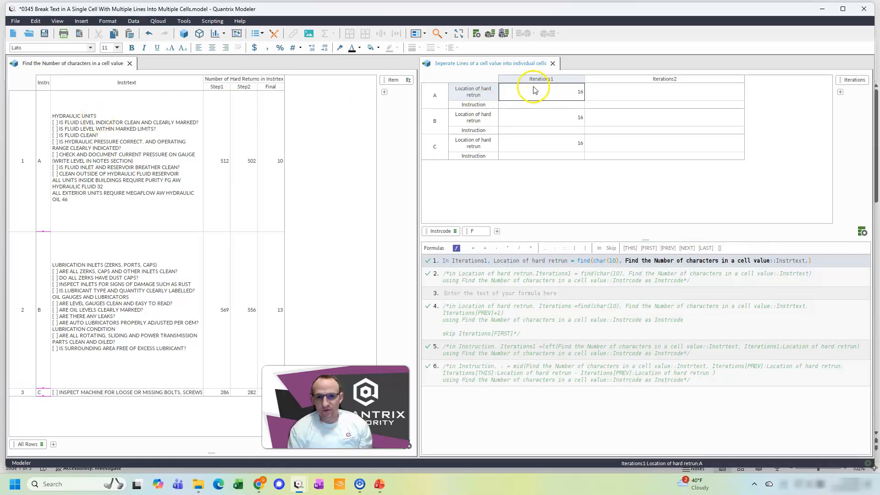
Add a second formula directly below the first, starting with the target in Instruction, Iterations1
left_click(481, 105)
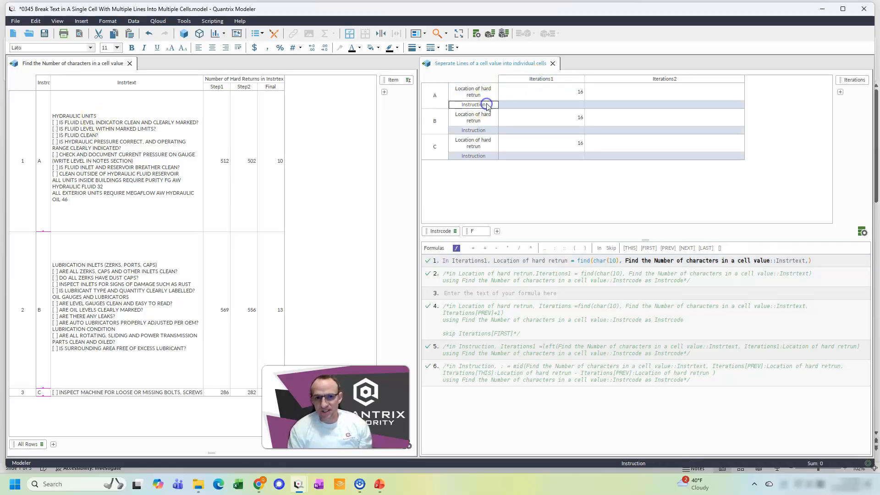
left_click(499, 263)
key("Return")
type("in ")
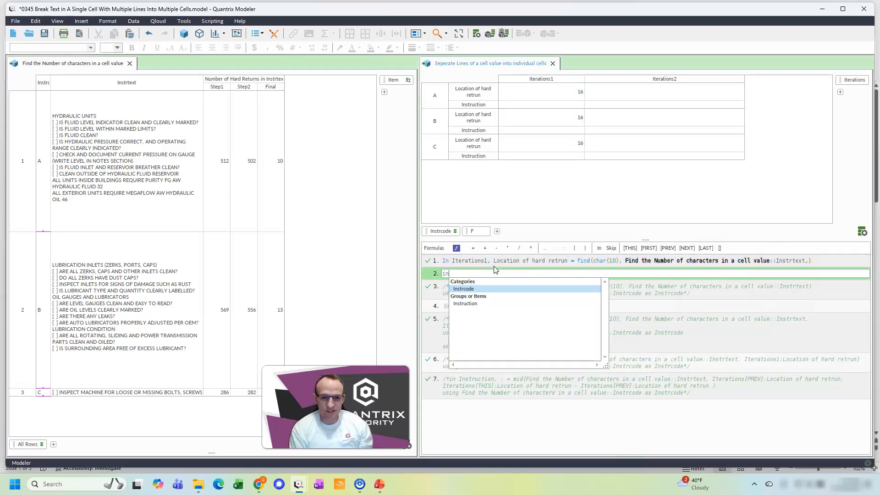
type("in")
key("Down")
key("Down")
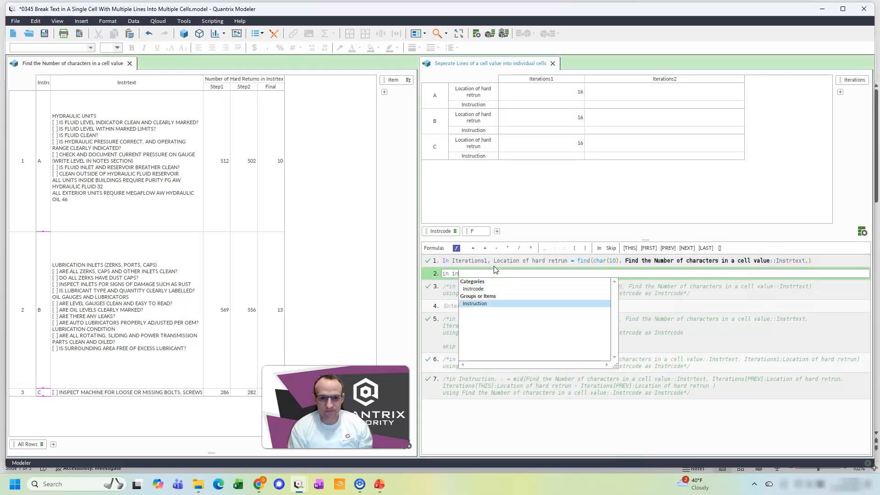
key("Return")
type(", Iter")
key("Down")
key("Down")
key("Return")
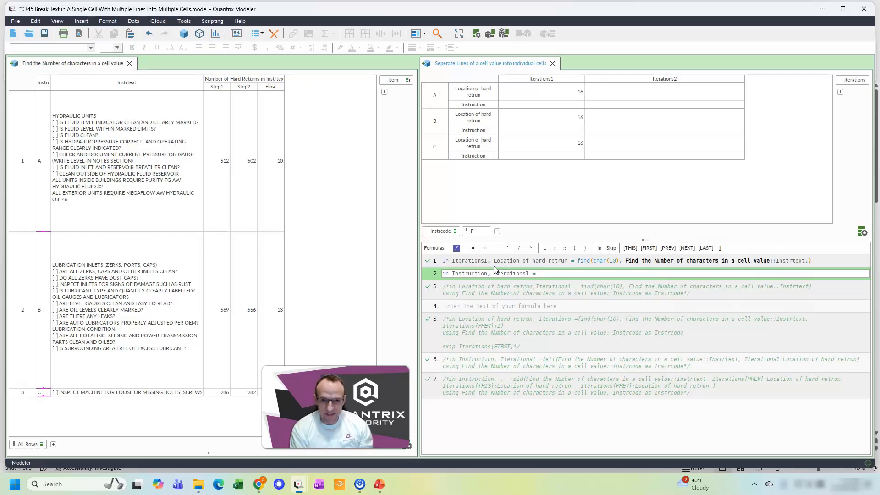
Complete the Instruction formula with = left(Find the Number of characters in a cell value::Instrtext, Location of hard retrun:Iterations1)
type("= left(")
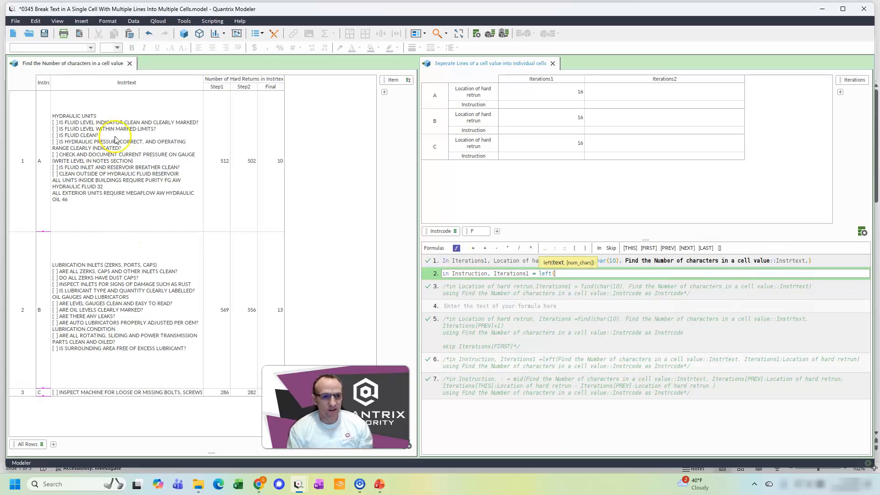
left_click(123, 87)
type(",")
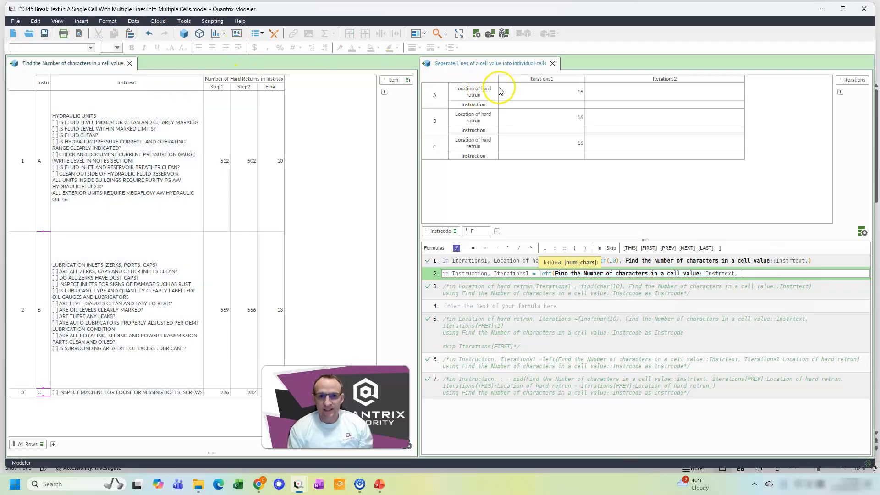
left_click(514, 91)
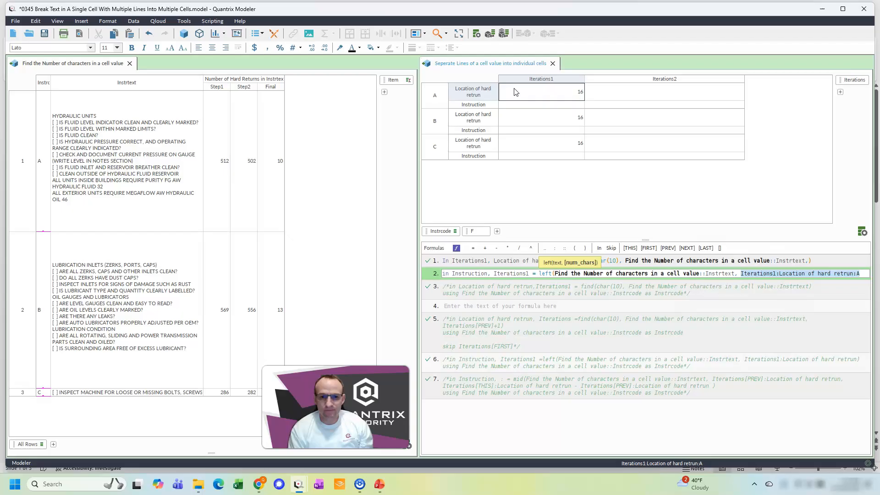
left_click(472, 91)
left_click(517, 81, "ctrl")
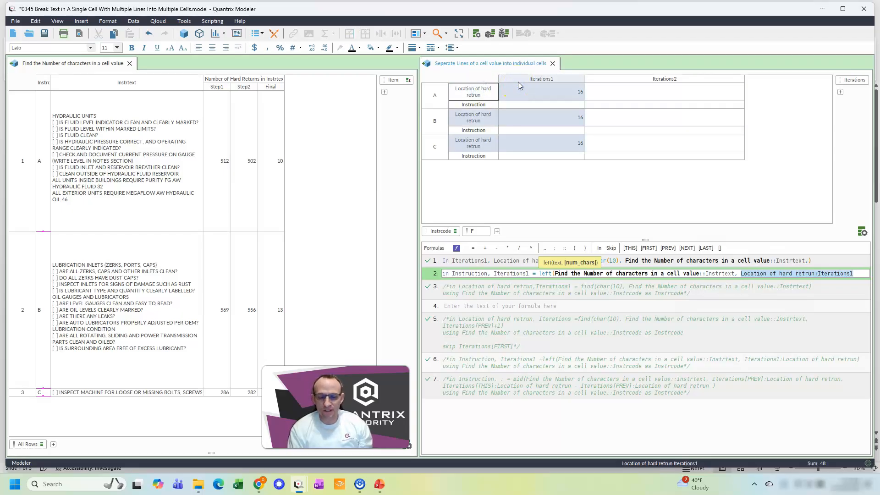
type(")")
key("Return")
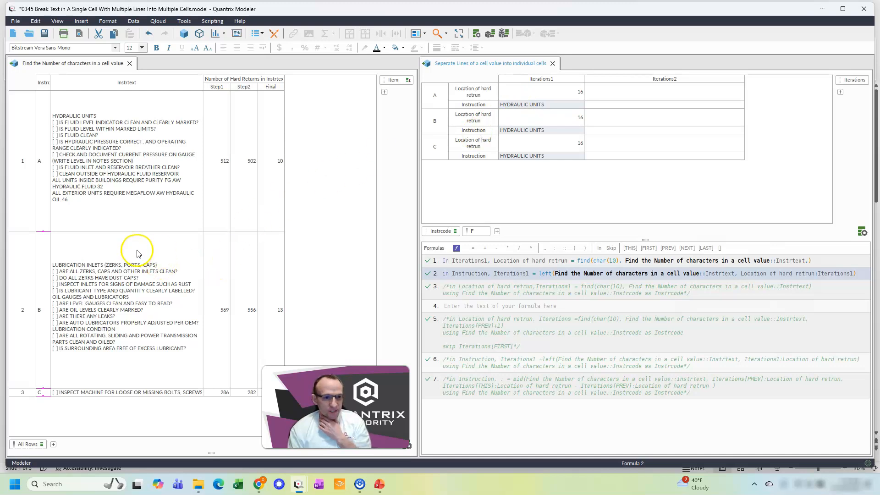
Extend the Instruction formula with the clause using Find the Number of characters in a cell value::Instrcode as Instrcode
left_click(123, 162)
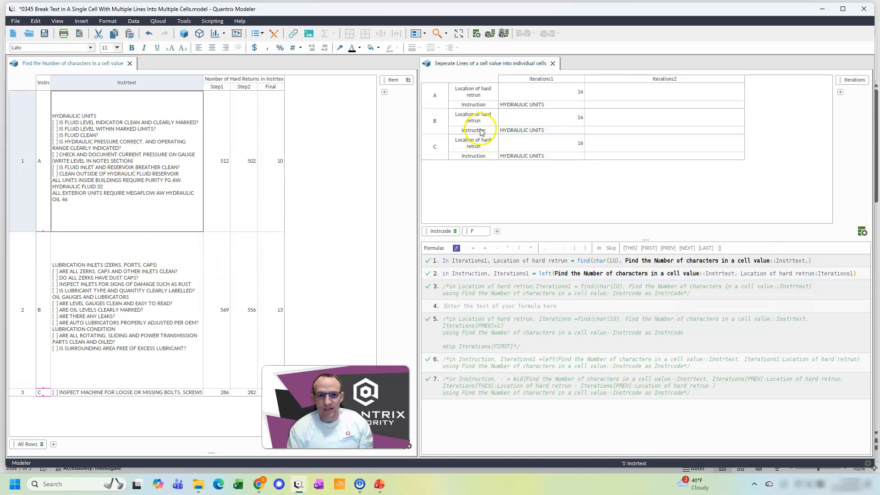
left_click(515, 106)
left_click(517, 131)
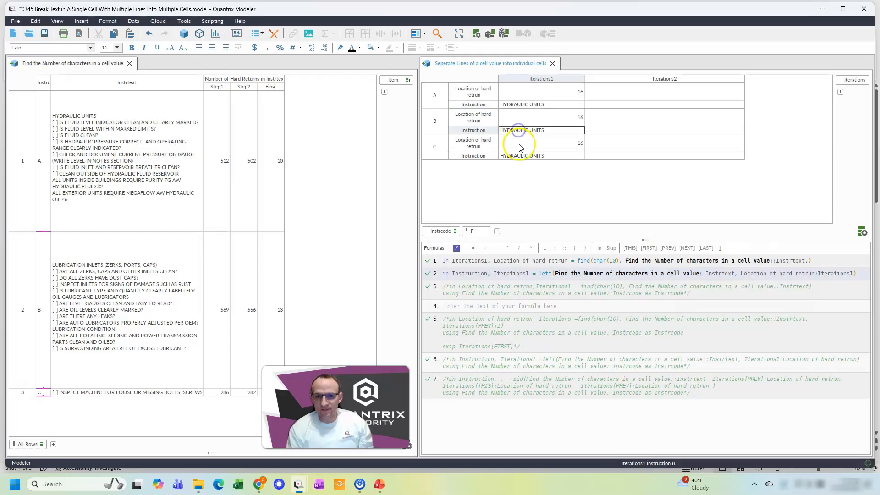
left_click(127, 120)
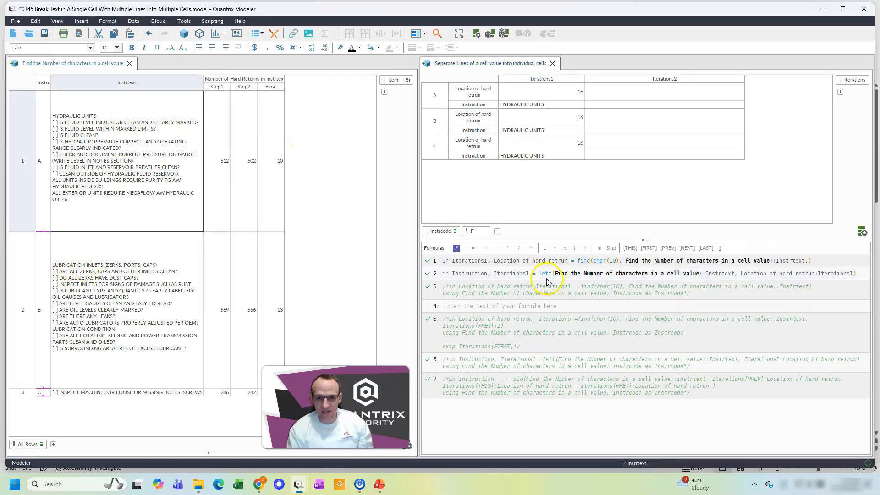
left_click(629, 275)
key("End")
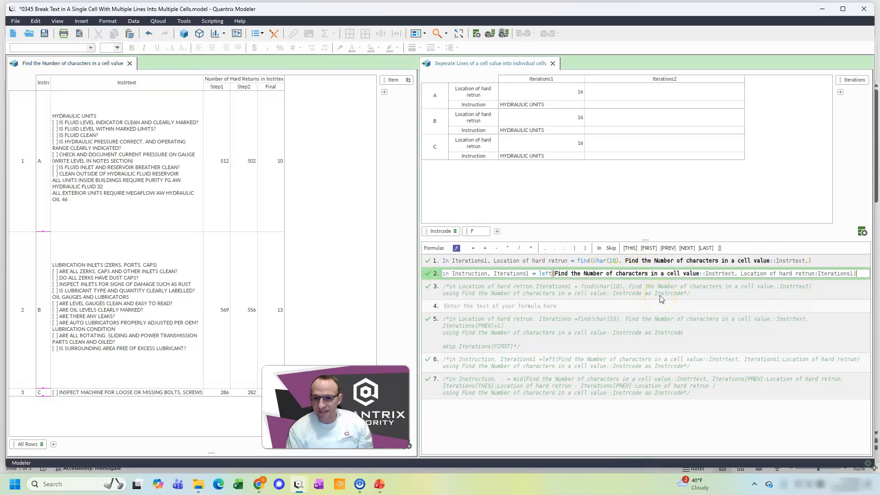
key("Return")
type("using")
left_click(45, 84)
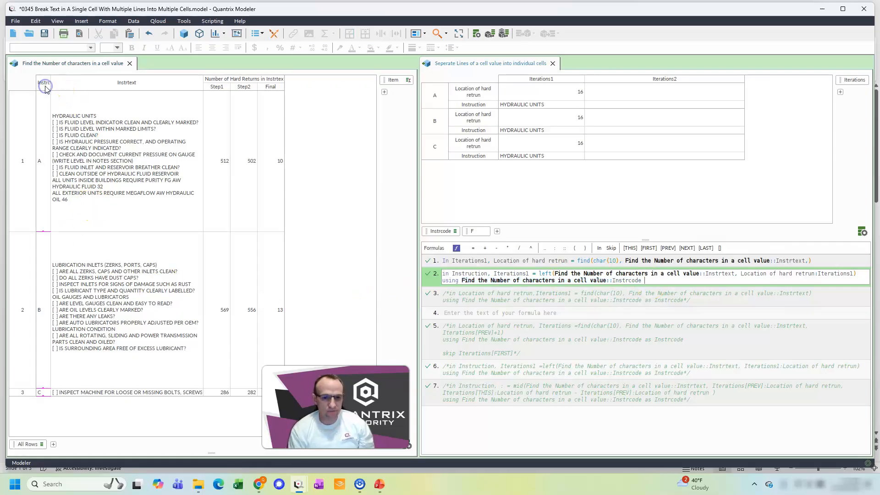
left_click(436, 232)
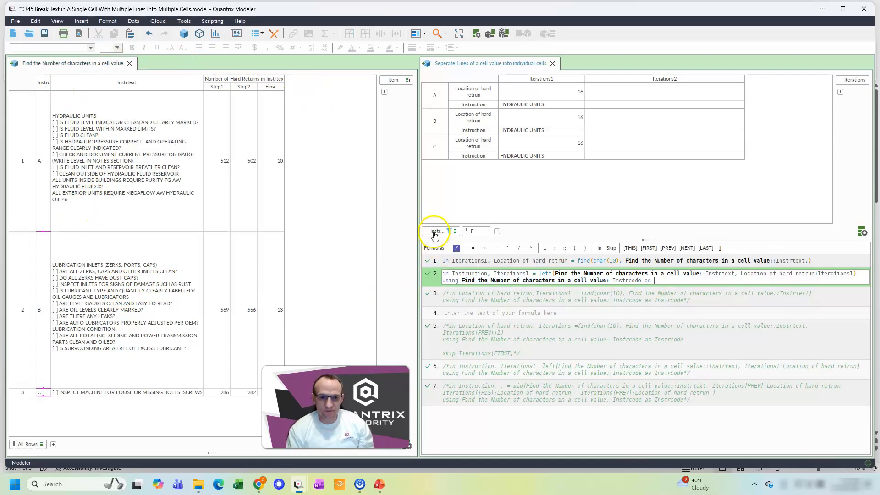
left_click(455, 248)
Append using Find the Number of characters in a cell value::Instrcode as Instrcode to the first formula, for Location of hard retrun
left_click(490, 263)
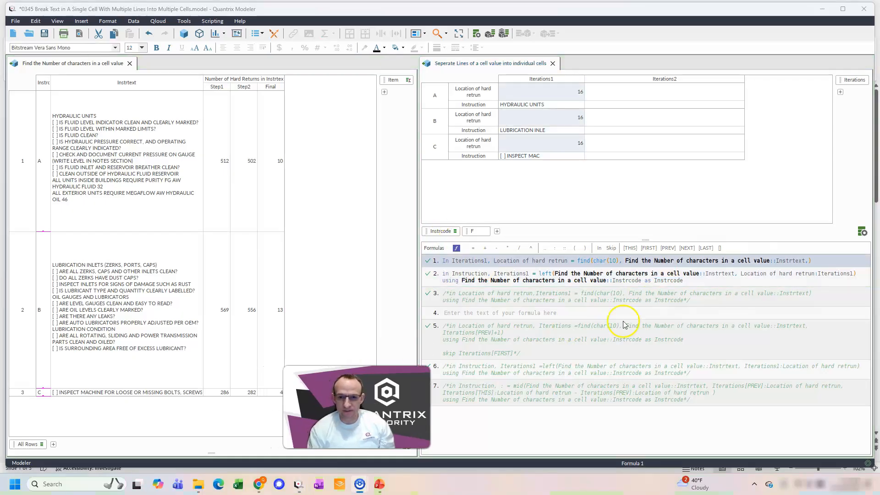
left_click(825, 264)
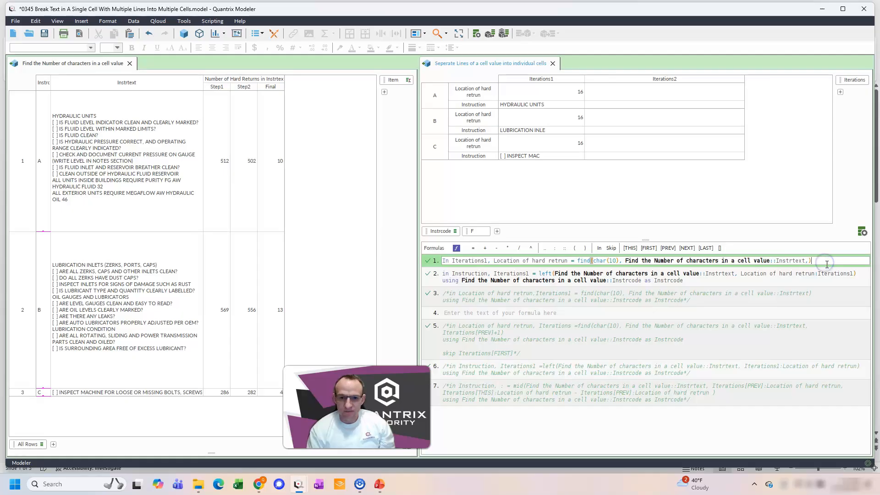
key("Return")
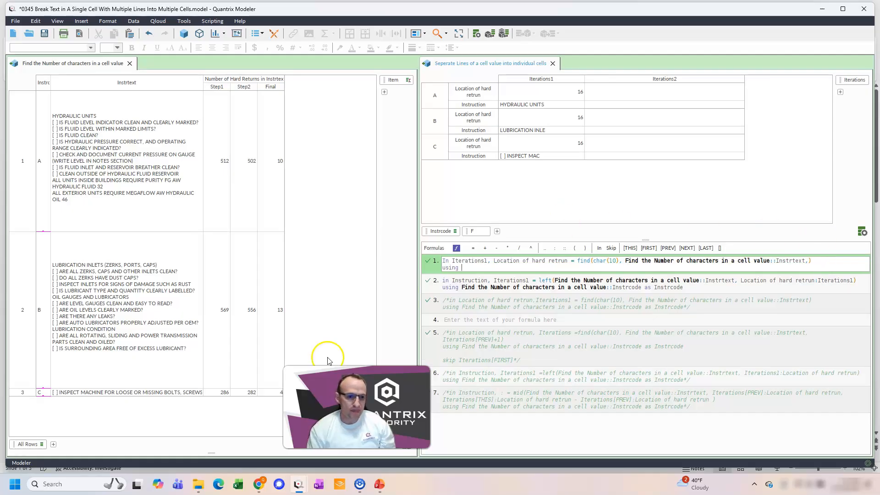
left_click(45, 82)
type("as")
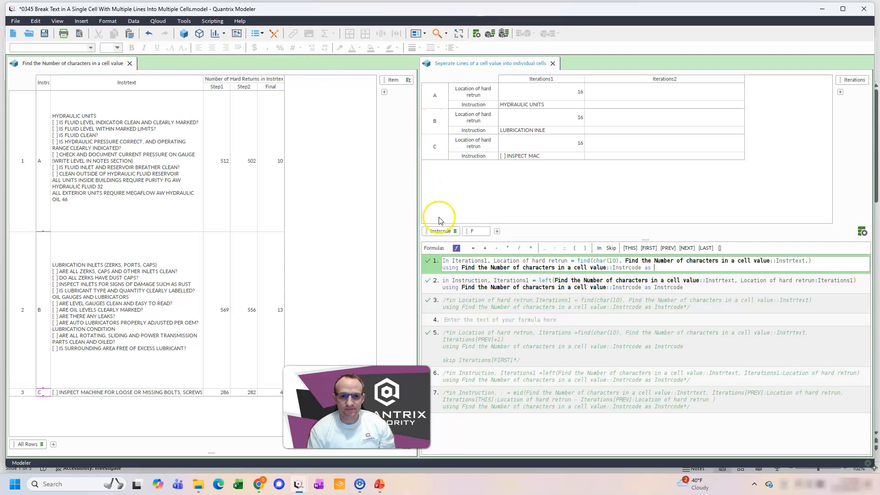
left_click(437, 231)
key("Return")
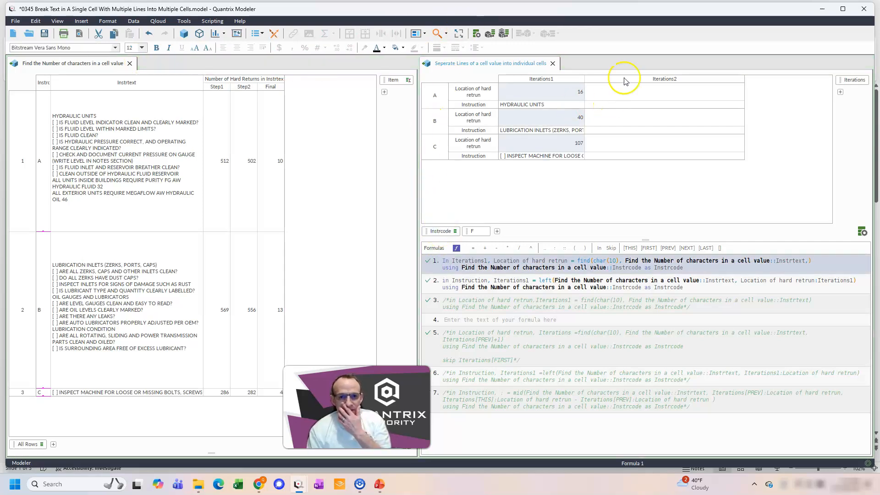
Increase the height of item C's row in the source matrix so that several lines of its Instrtext show
left_click(189, 393)
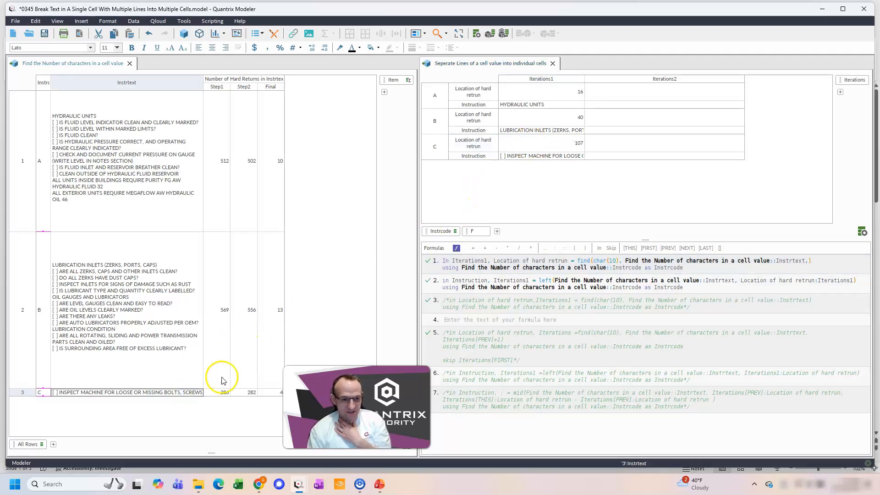
left_click_drag(25, 396, 28, 421)
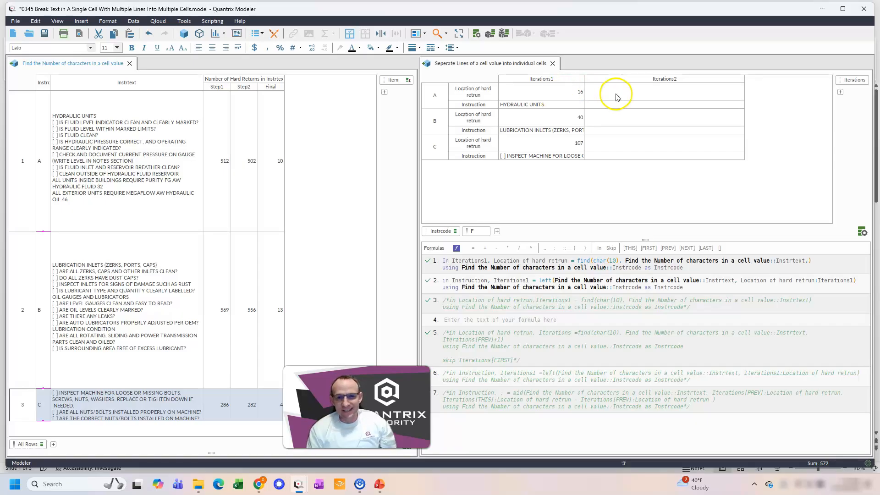
left_click(550, 105)
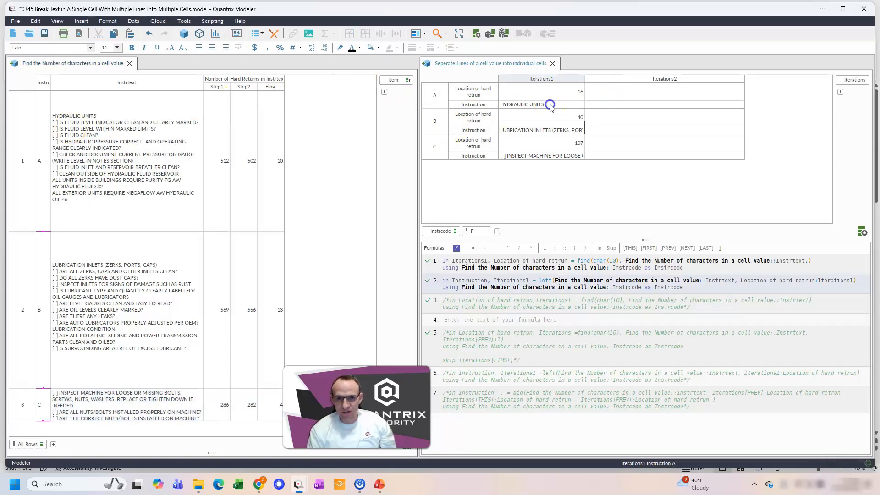
left_click(610, 103)
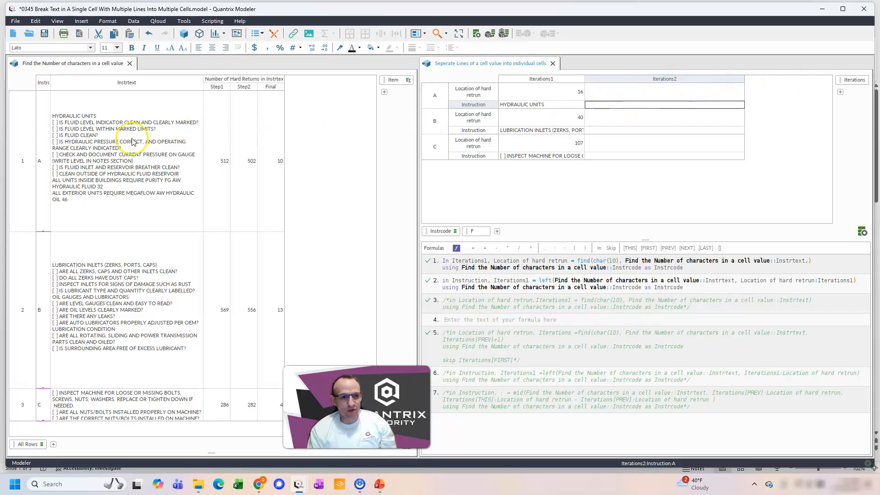
Add two more items after Iterations2 and delete both of them again
left_click(664, 81)
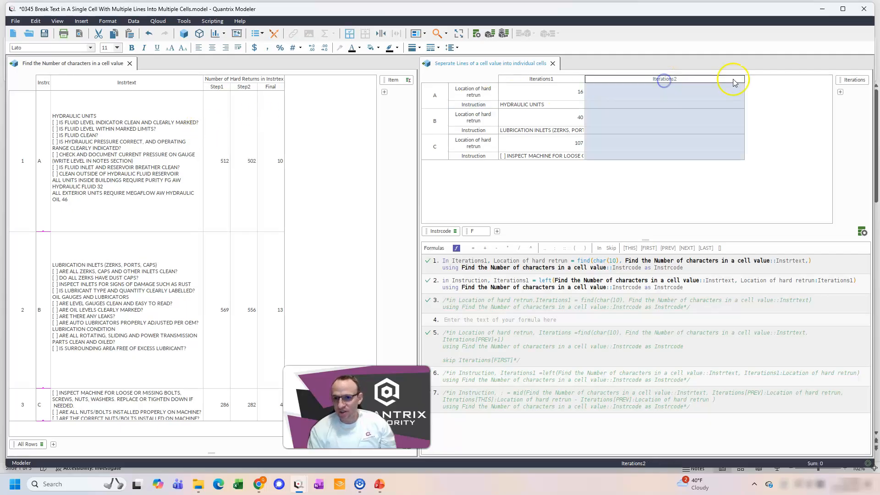
key("Return")
key("Return")
key("shift+Left")
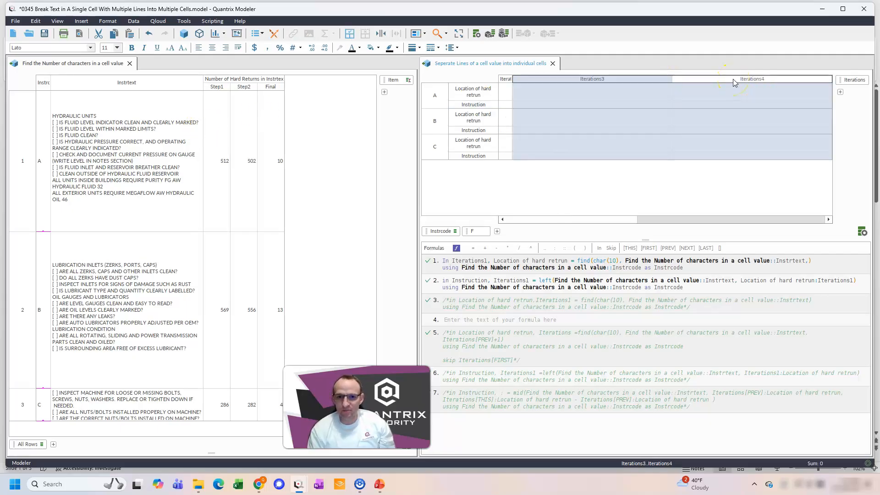
key("Delete")
key("Left")
key("Right")
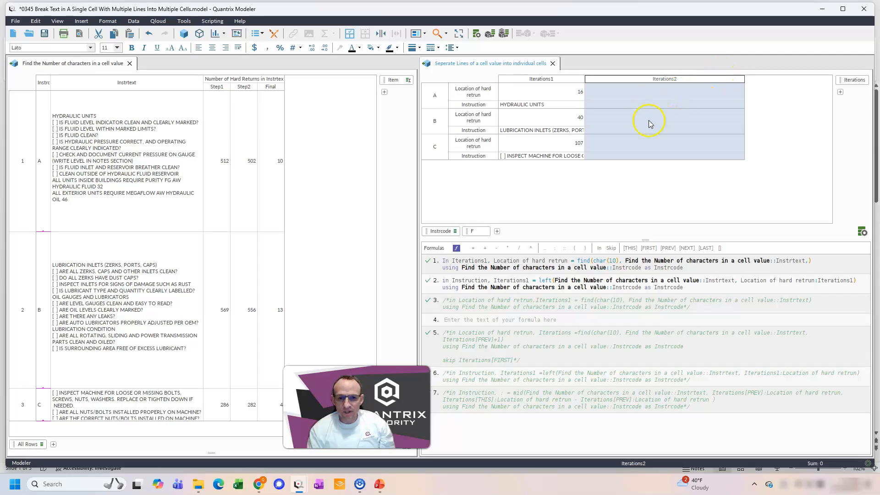
Add a third formula below the second, starting in Iterations, Location of hard retrun = find(char(10), Find the Number of characters in a cell value::Instrtext,
left_click(579, 288)
key("Return")
type("in iter")
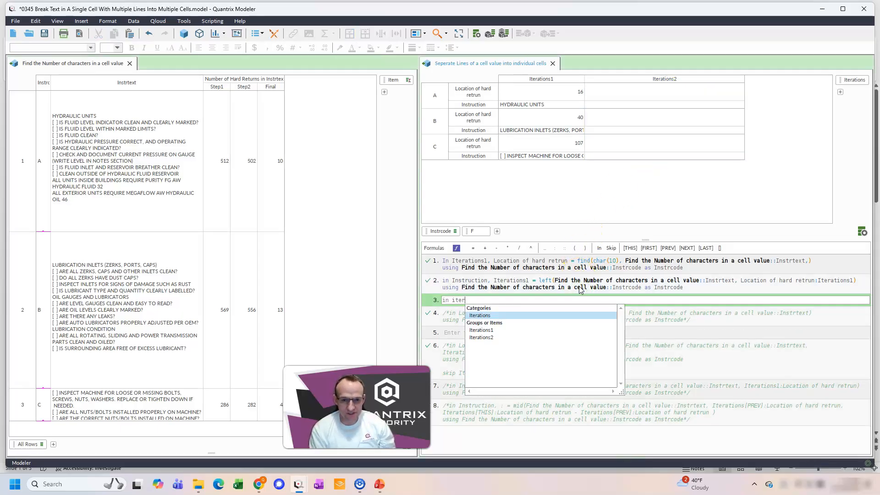
key("Return")
type(", loc")
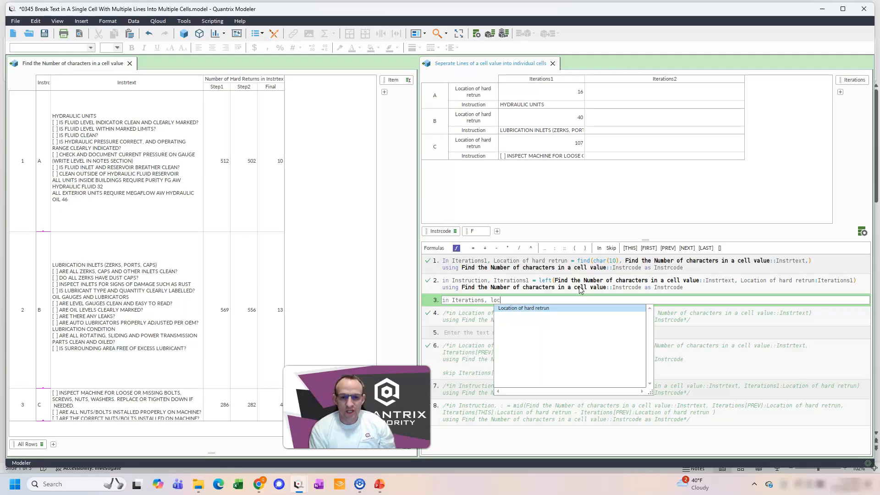
key("Return")
type("= find(char")
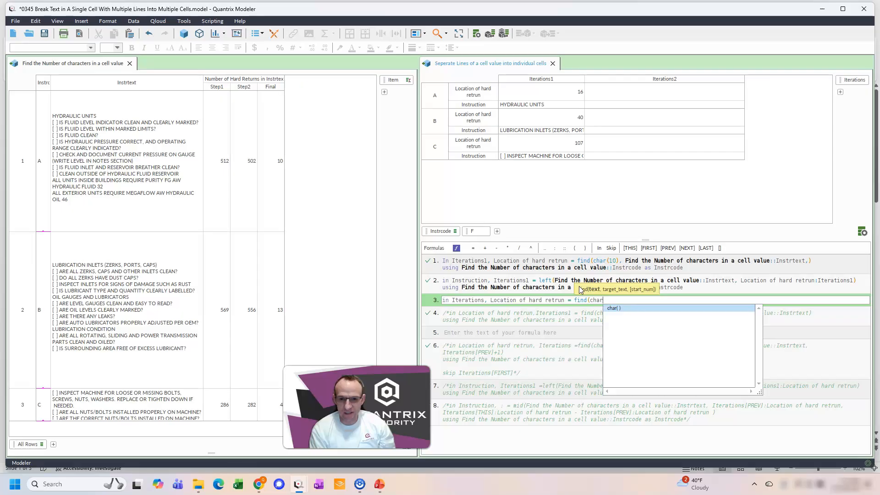
type("(10), Find the Number of characters in a cell value::Instrtext,")
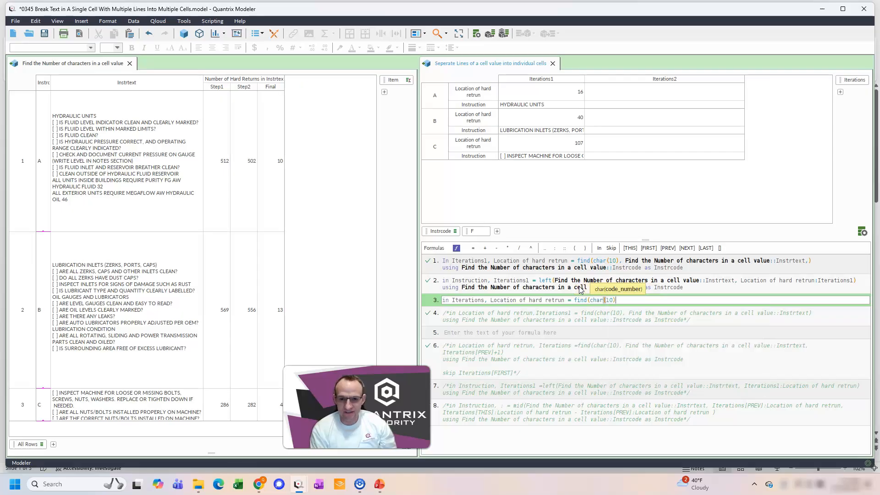
left_click(140, 87)
type(",")
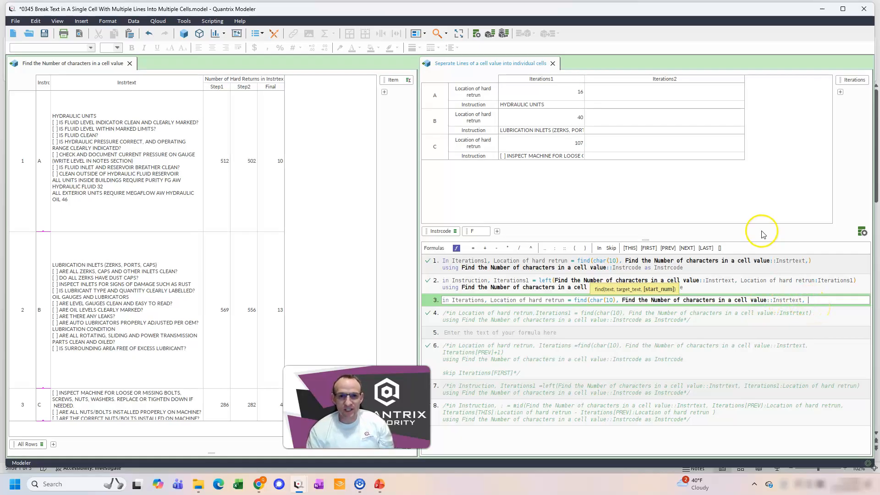
Complete the third formula with the start number Location of hard retrun:Iterations[PREV]+1 and a closing parenthesis
left_click(491, 95)
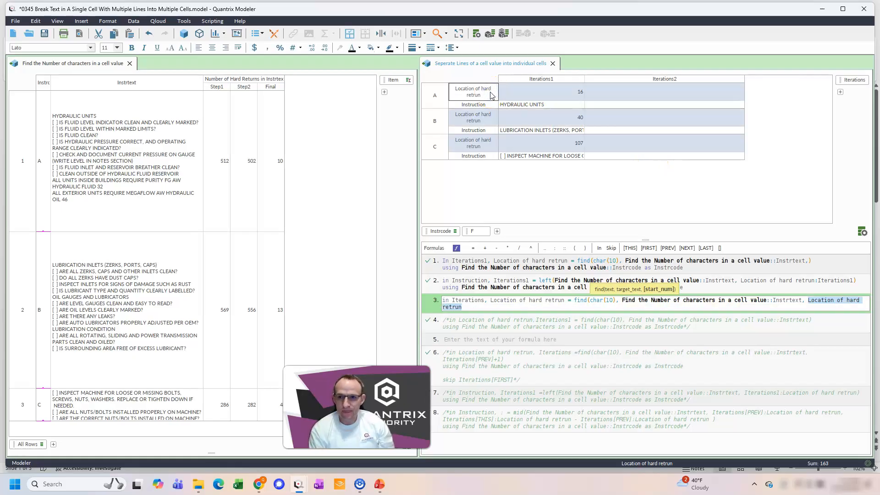
type(":iter")
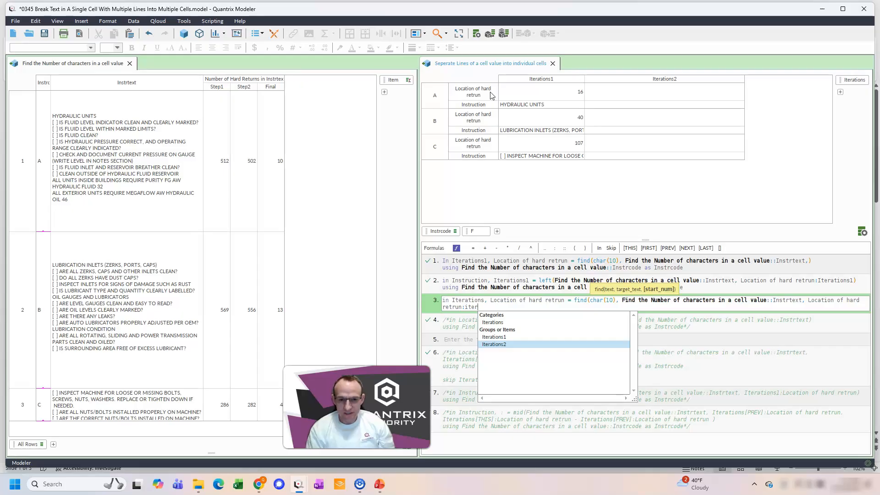
key("Up")
key("Up")
key("Return")
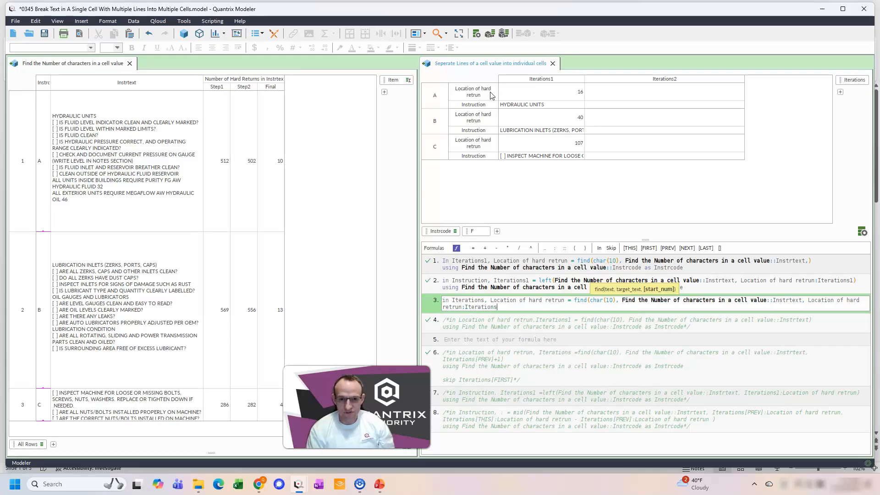
type("[pe")
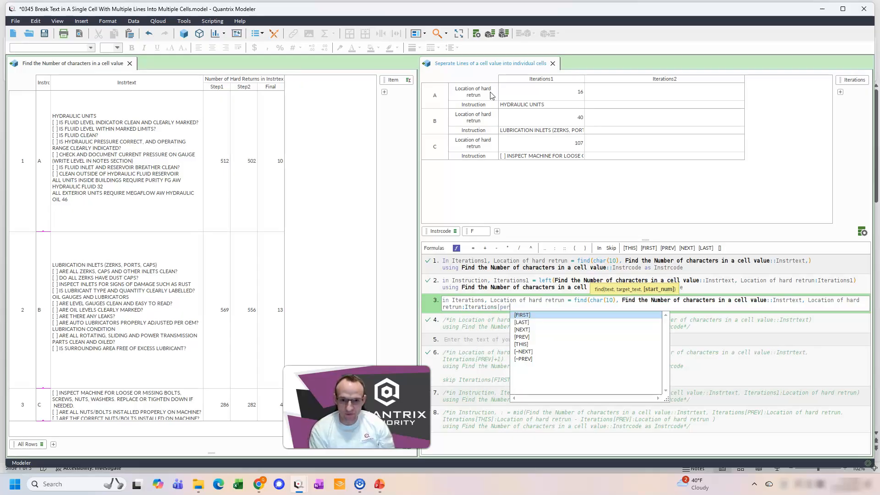
key("BackSpace")
type("r")
key("Return")
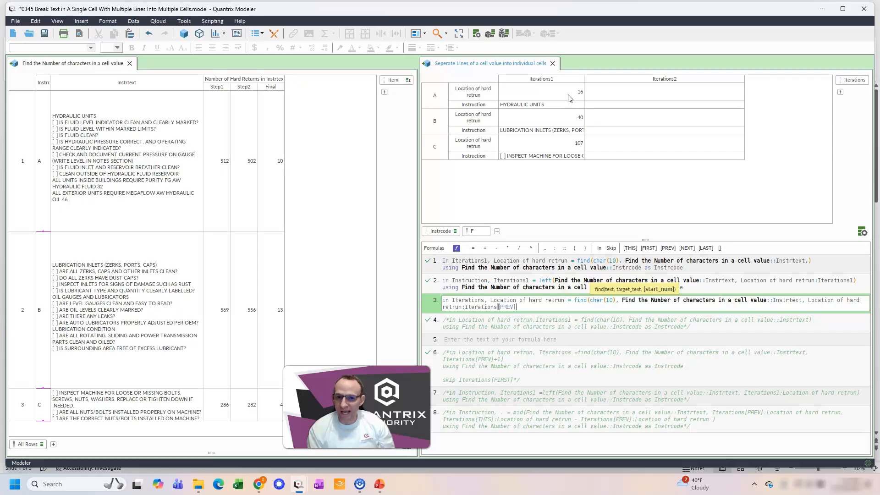
type("+1")
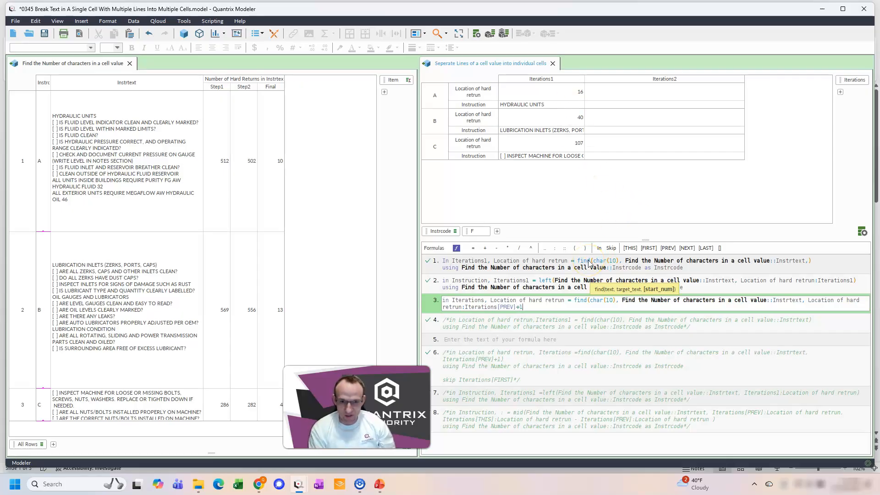
type(")")
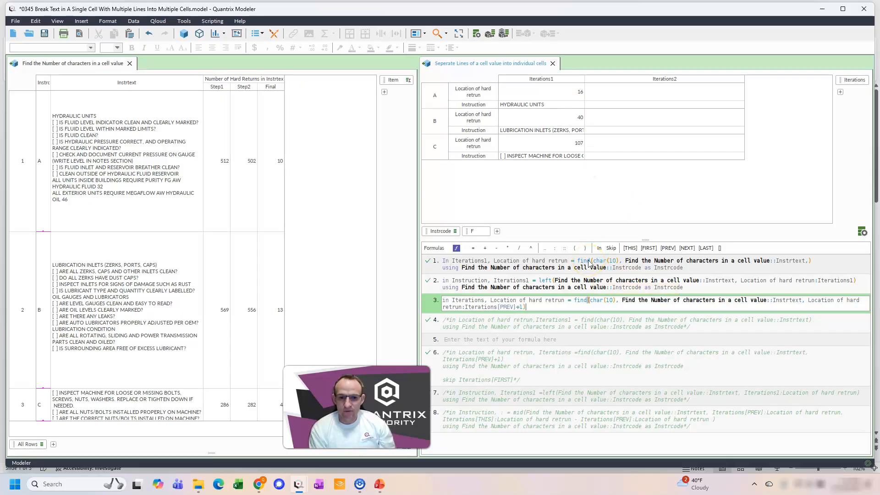
key("Return")
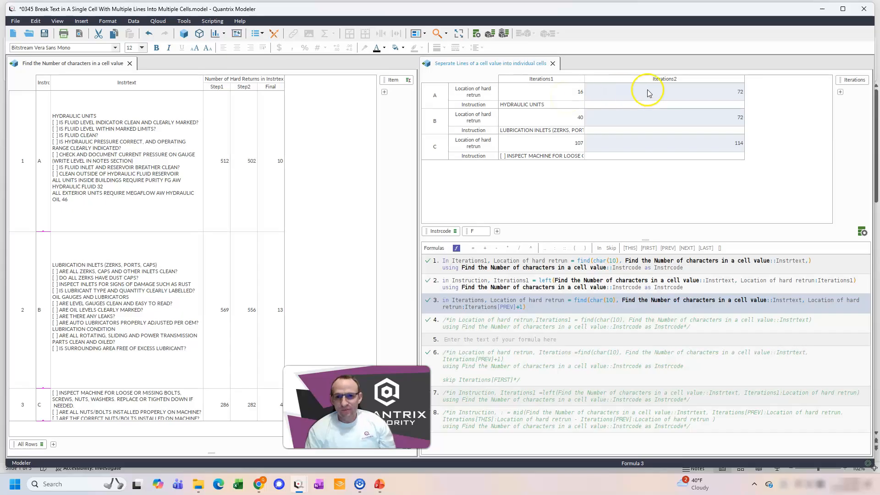
Compare item A's source text with its Iterations2 location, and add one more item after Iterations2
left_click(100, 119)
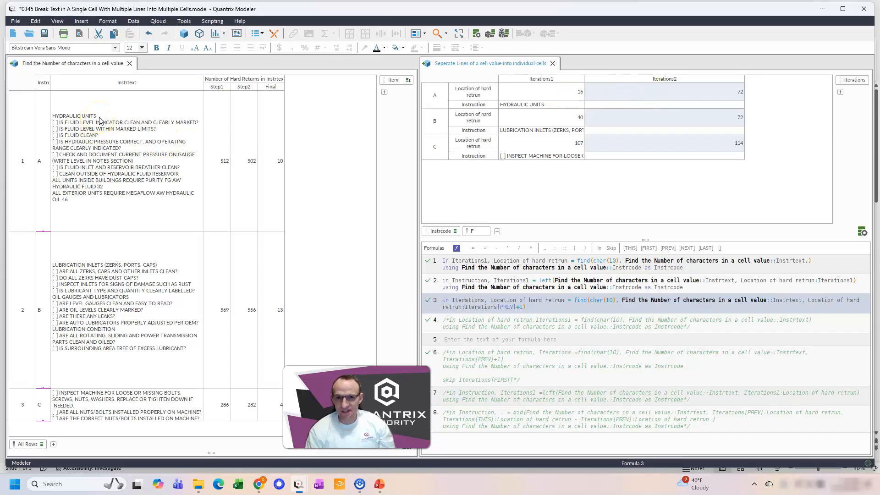
left_click(648, 91)
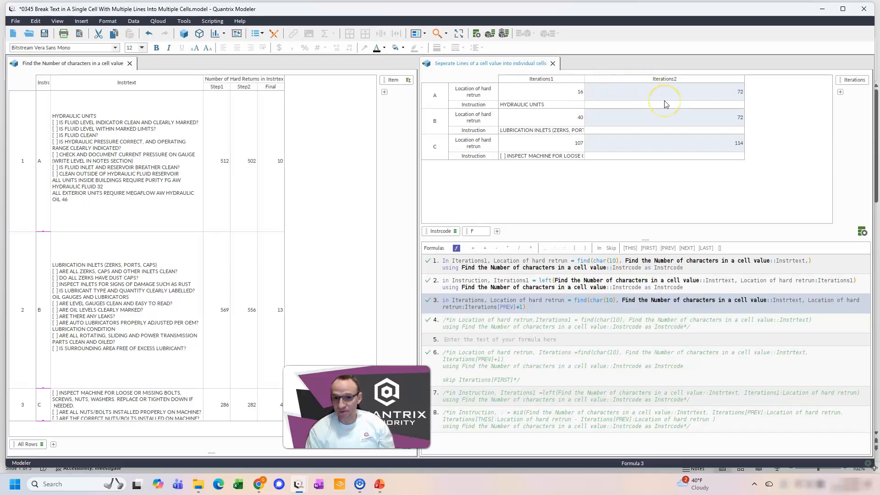
left_click(664, 79)
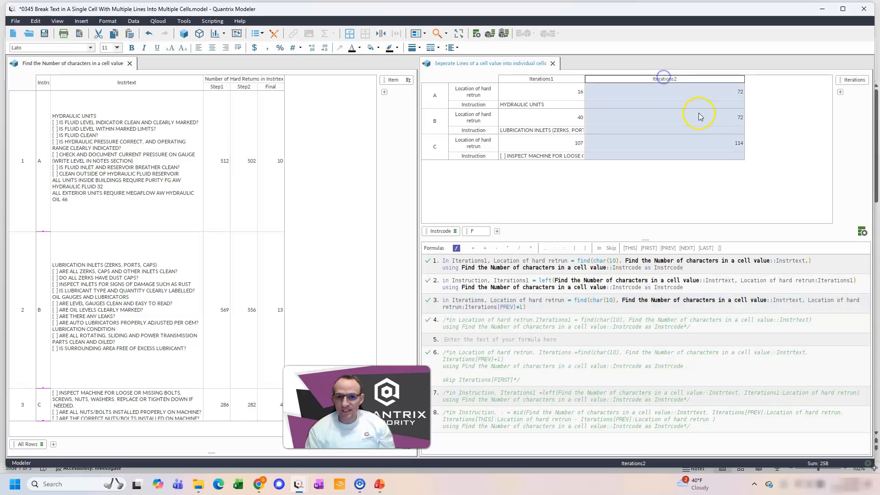
key("Return")
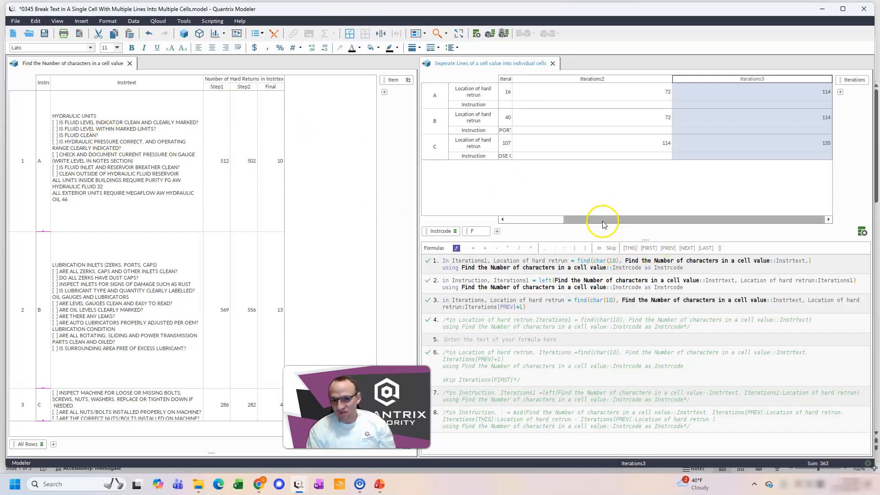
Add a fourth formula below the third, starting in Iterations, Instruction = mid(Find the Number of characters in a cell value::Instrtext,
left_click_drag(602, 220, 520, 225)
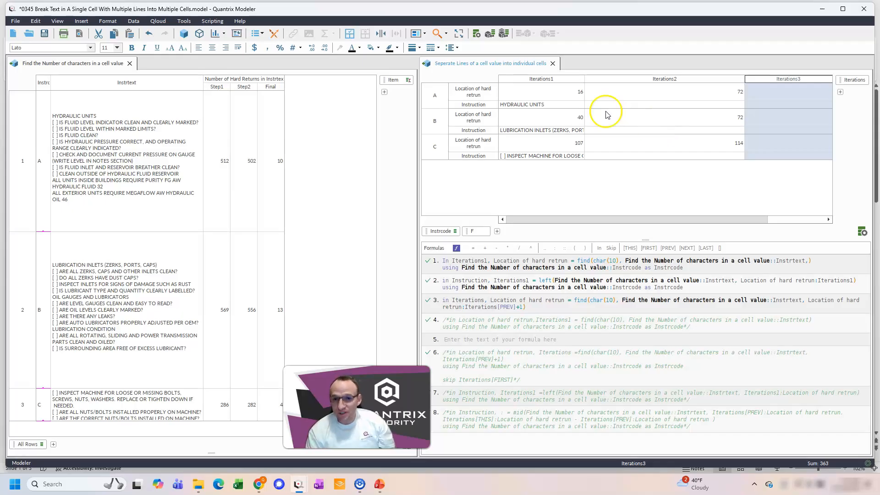
left_click(575, 304)
key("Return")
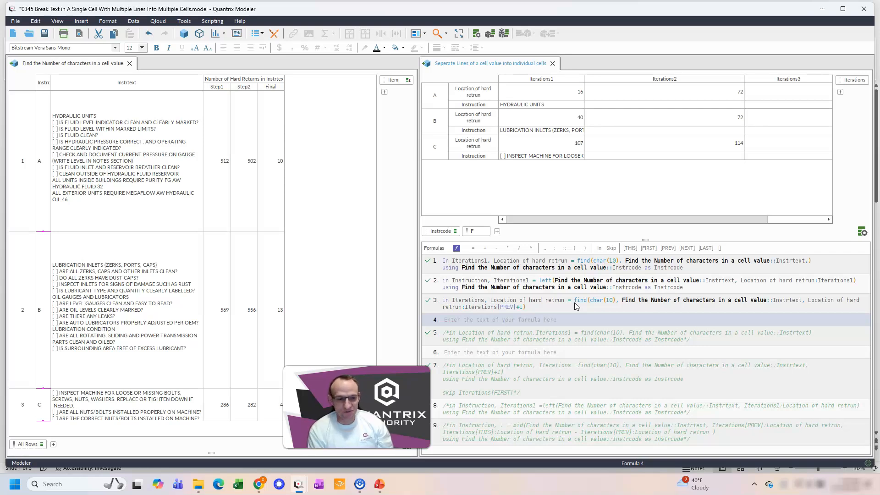
type("in ite")
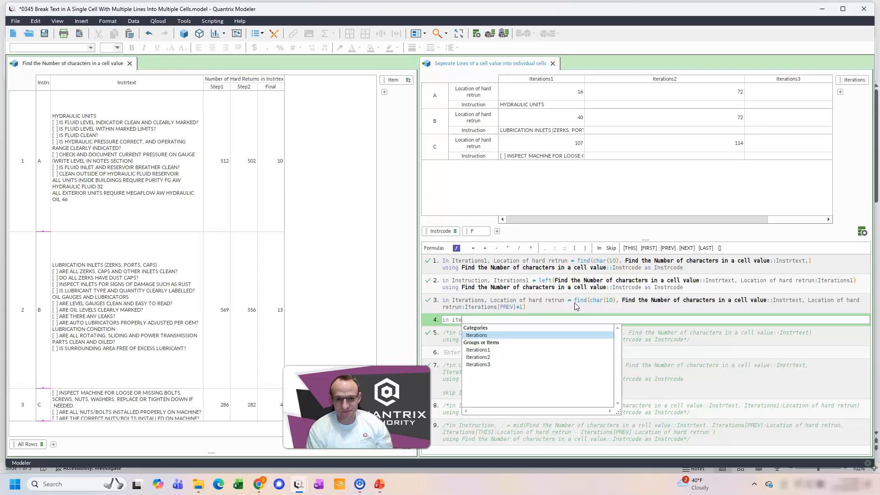
key("Return")
type(", in")
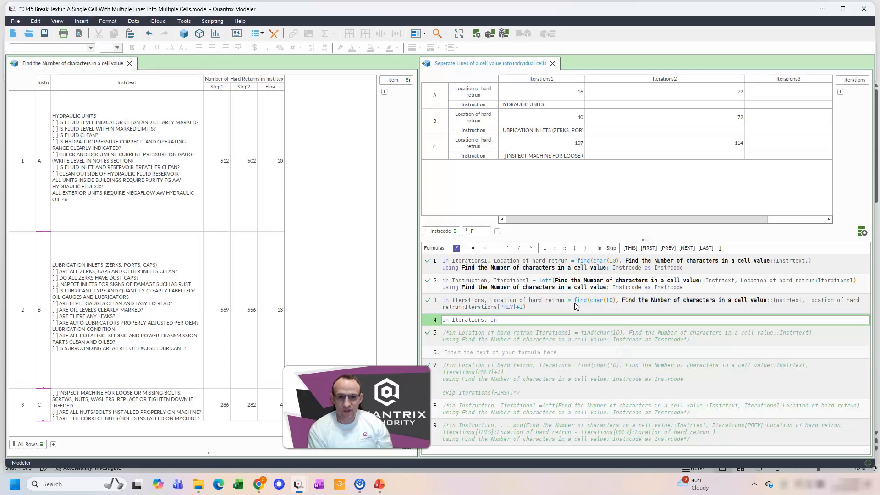
key("Down")
key("Return")
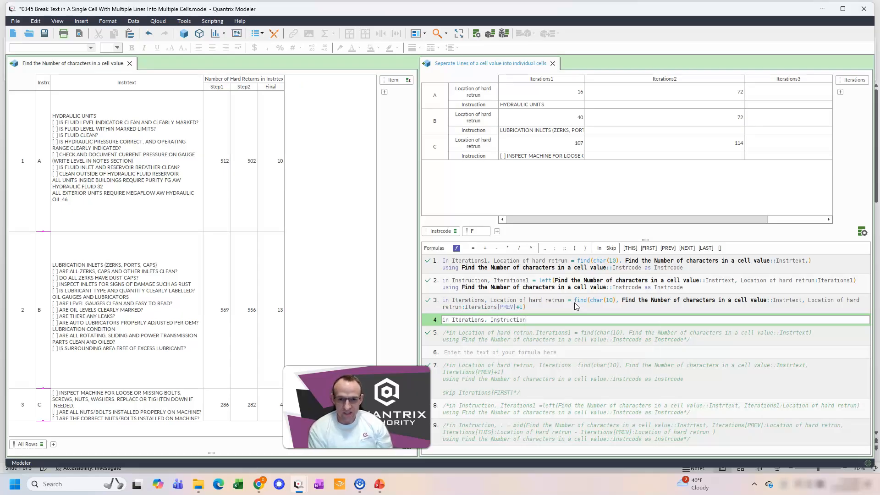
type("= mid(")
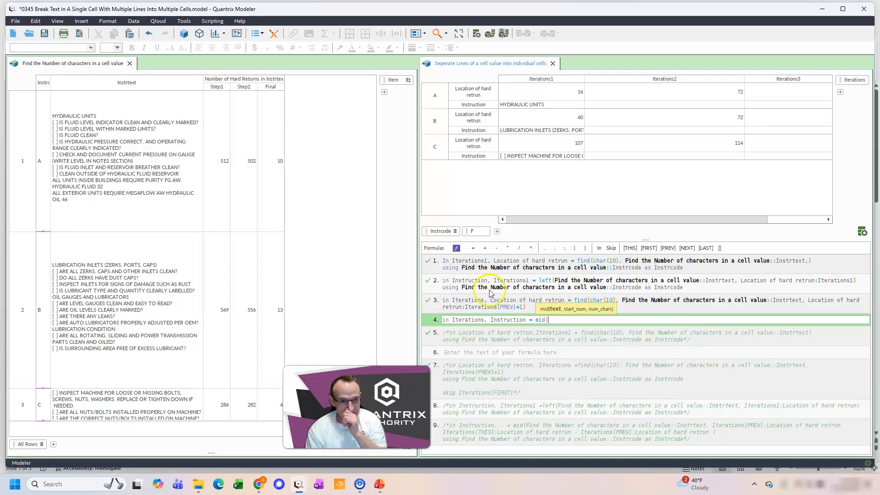
left_click(172, 83)
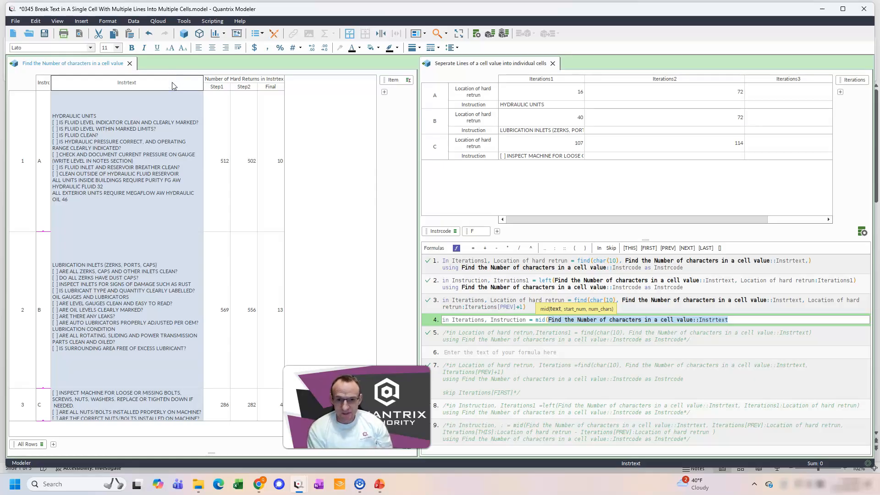
type(",")
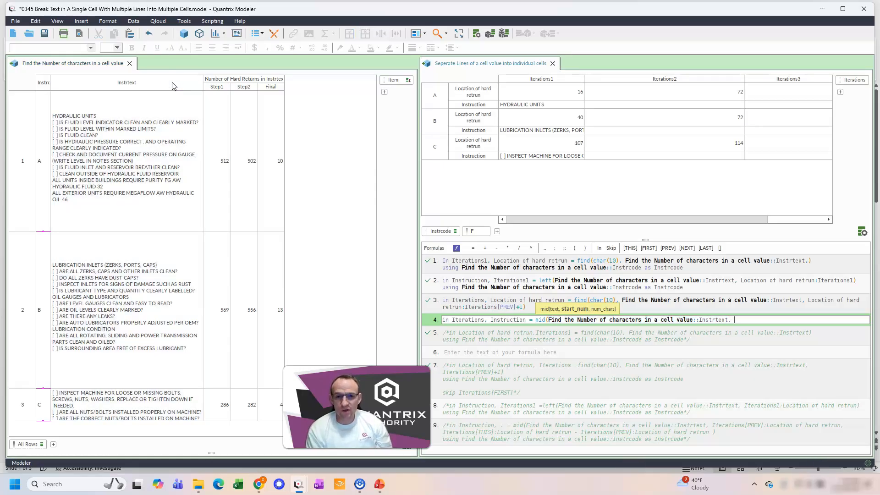
Enter Location of hard retrun:Iterations[prev] as the start number of the fourth formula's mid function
left_click(488, 92)
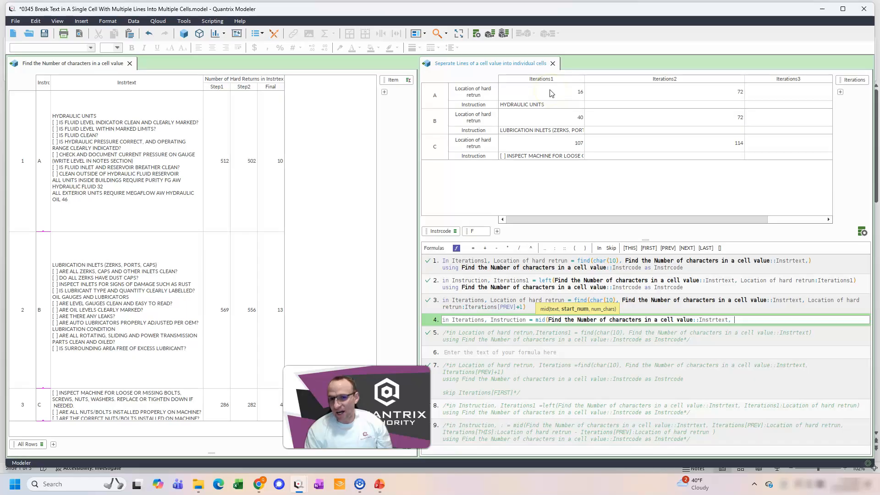
left_click(488, 93)
left_click(487, 93)
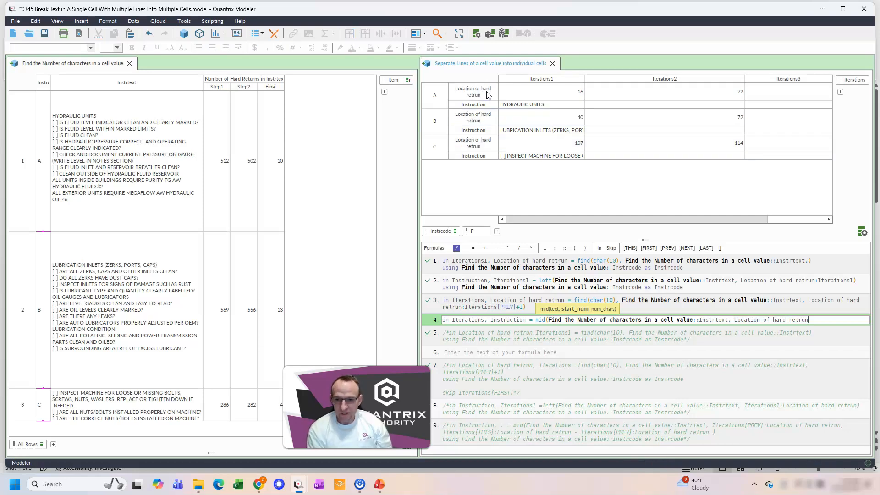
type(":")
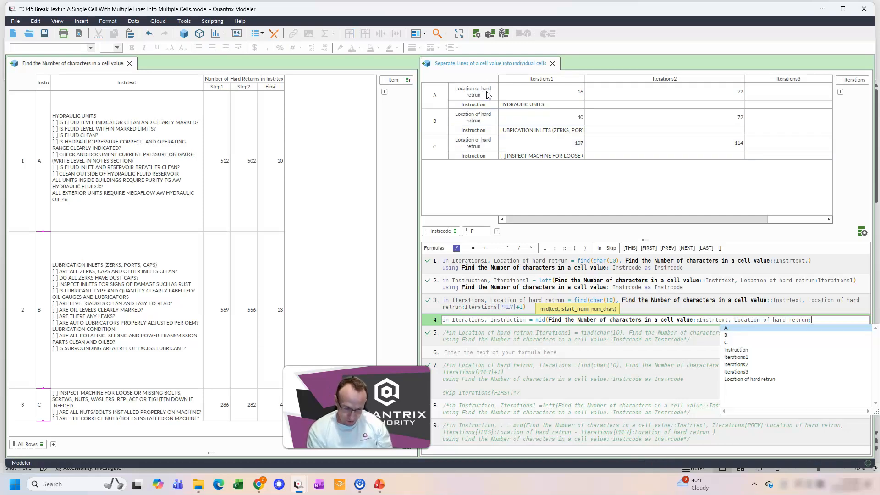
type("p[it")
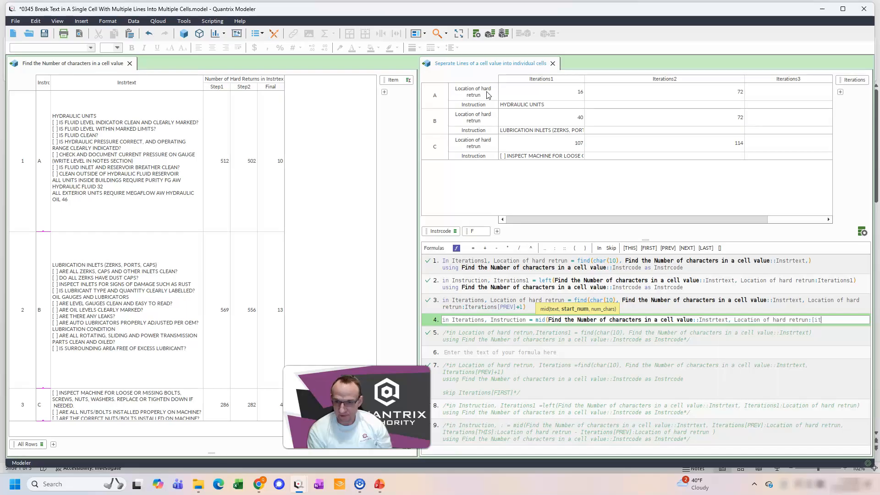
key("BackSpace")
key("BackSpace")
key("BackSpace")
type("it")
key("Up")
key("Up")
key("Up")
key("Up")
key("Up")
key("Up")
key("Up")
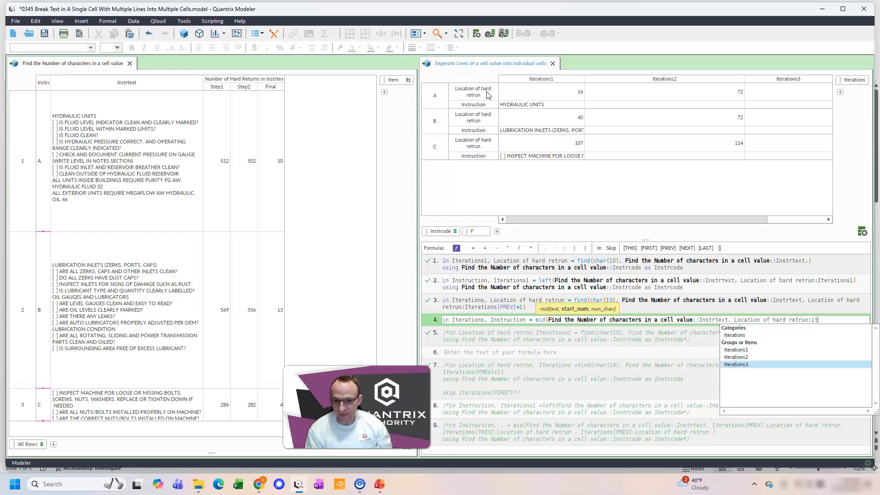
key("Return")
type("[prev")
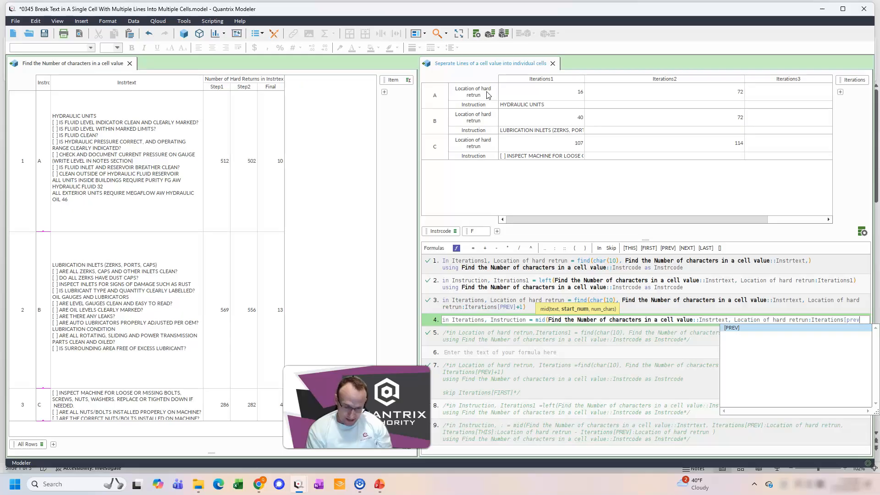
type("]")
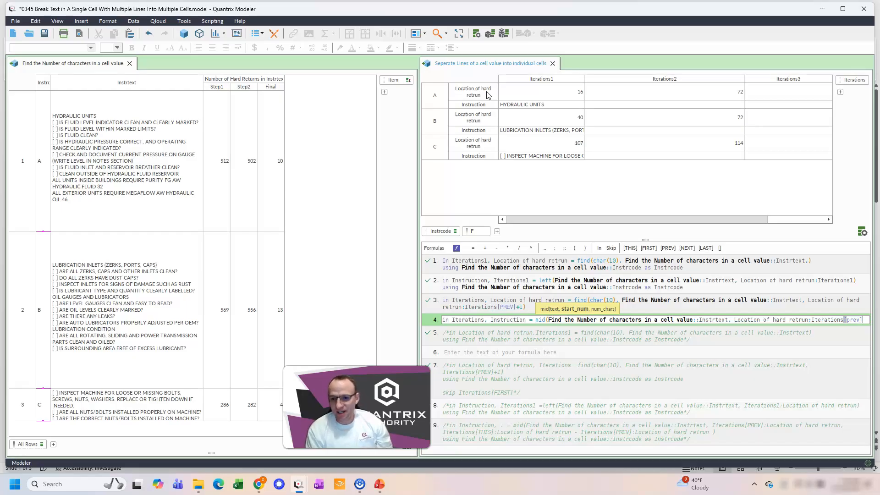
Move the fourth formula's start number argument onto its own indented line and begin another indented line below it
key("ctrl+Left")
key("ctrl+Left")
key("ctrl+Left")
key("ctrl+Left")
key("alt+Return")
key("Tab")
key("Right")
key("Right")
key("End")
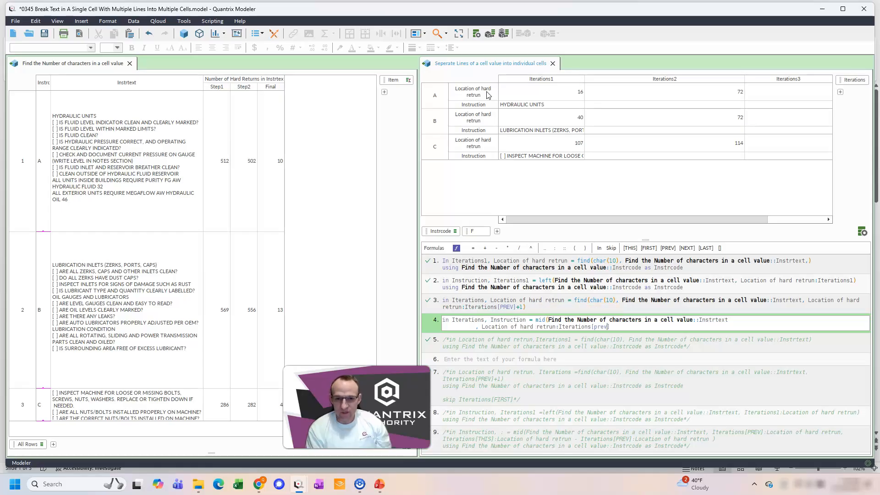
key("alt+Return")
key("Tab")
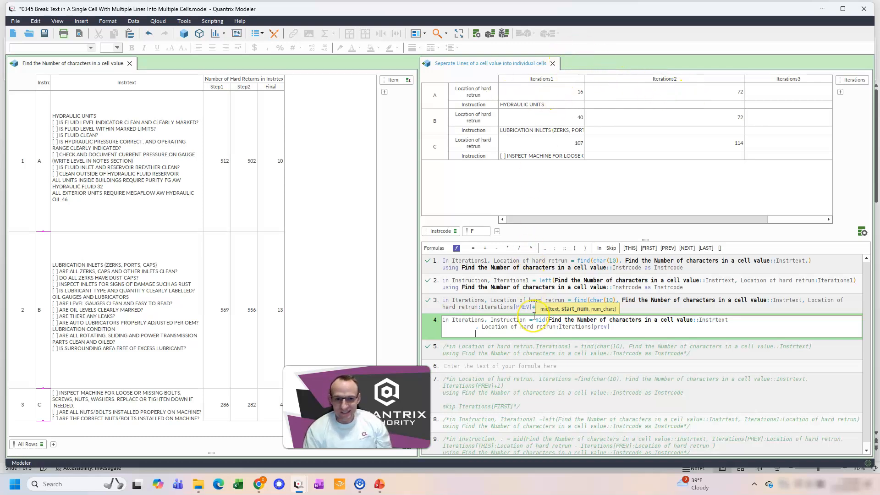
Complete the fourth formula with the character count Location of hard retrun:Iterations[THIS] - Location of hard retrun:Iterations[prev] and a closing parenthesis
type(",")
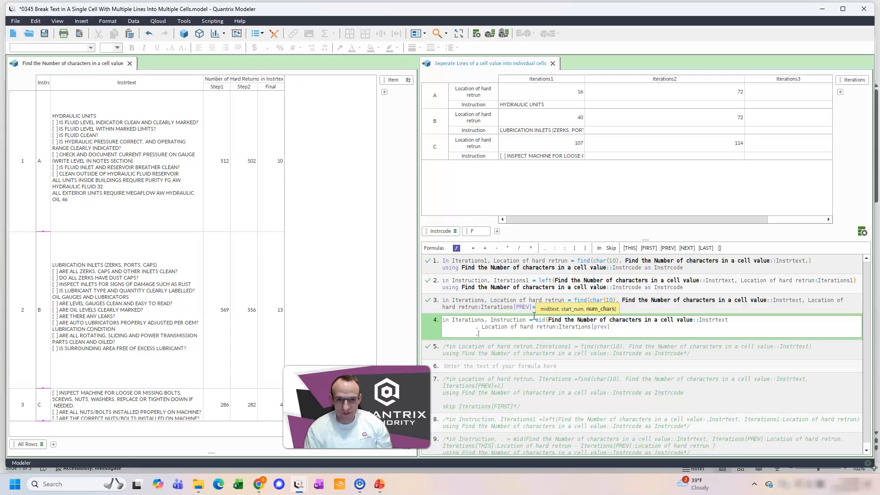
key("shift+End")
key("ctrl+c")
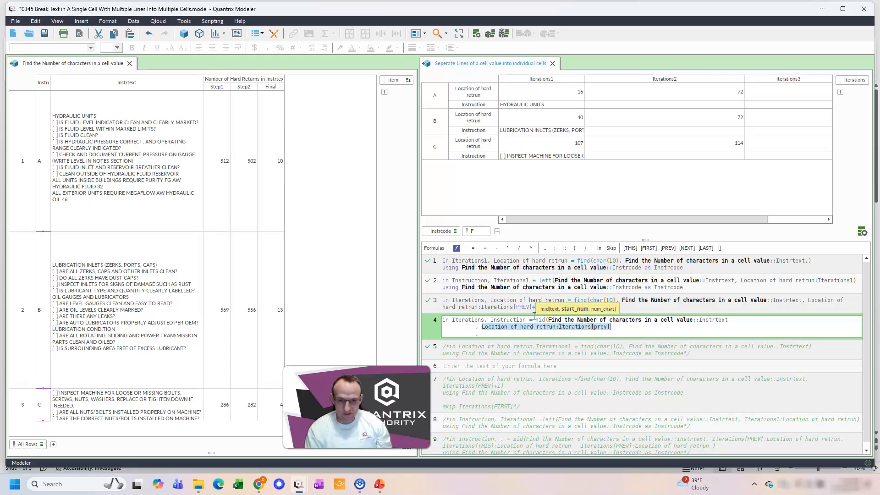
key("Down")
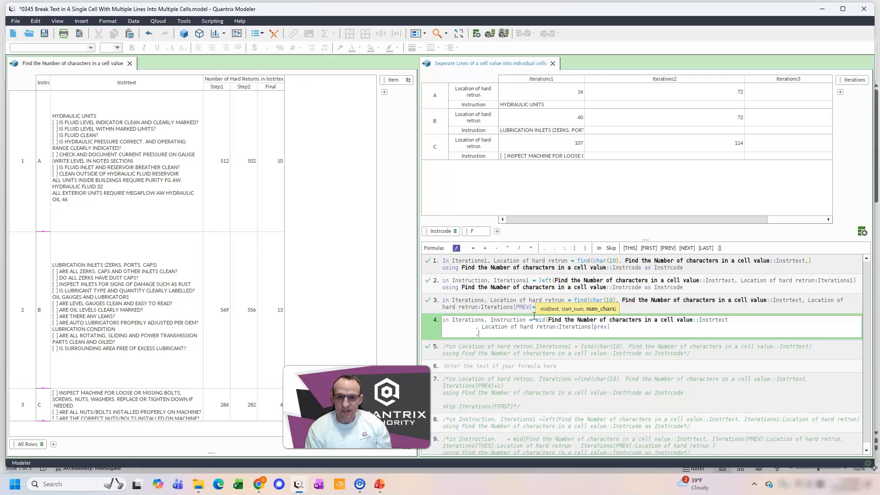
key("ctrl+v")
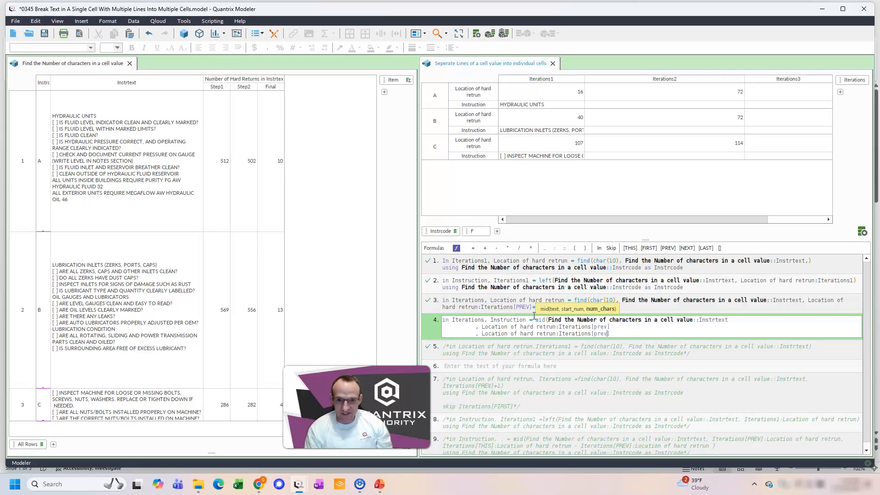
key("BackSpace")
key("BackSpace")
key("BackSpace")
key("BackSpace")
type("thi")
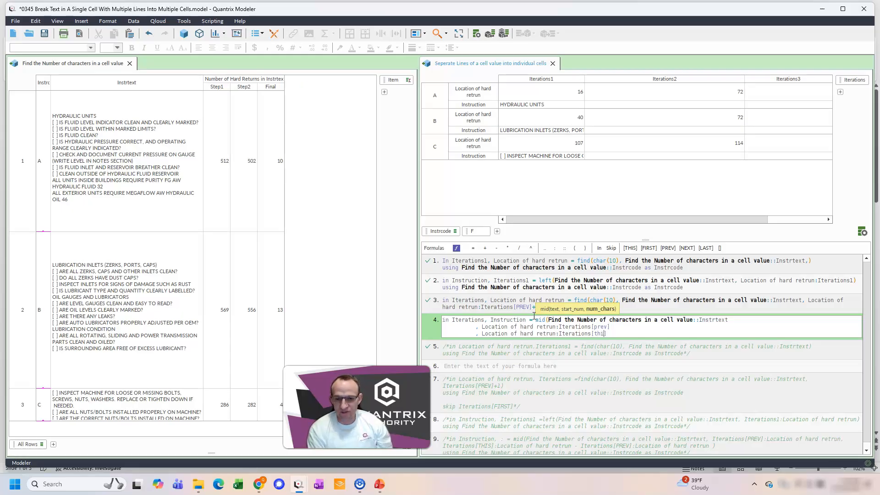
key("Return")
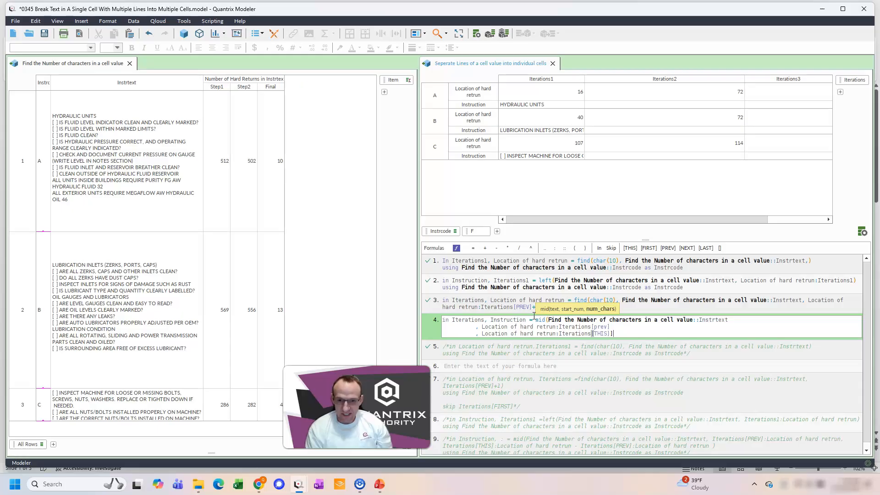
key("ctrl+v")
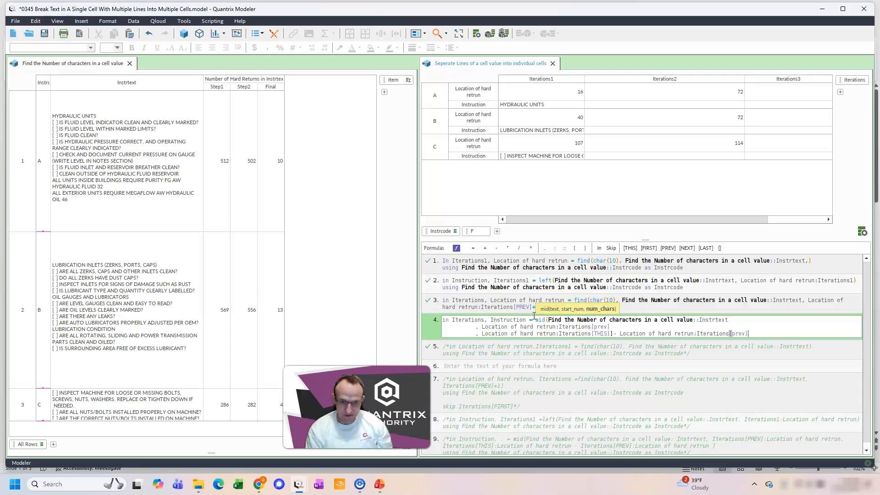
type(")")
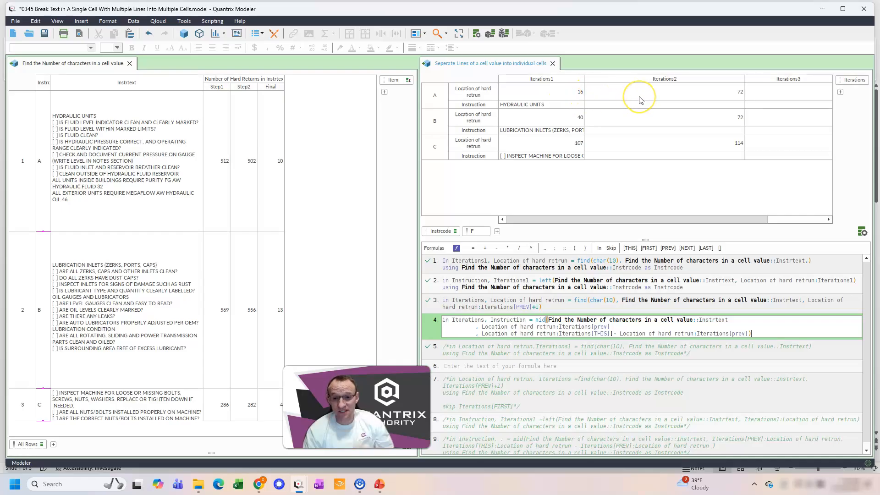
key("Return")
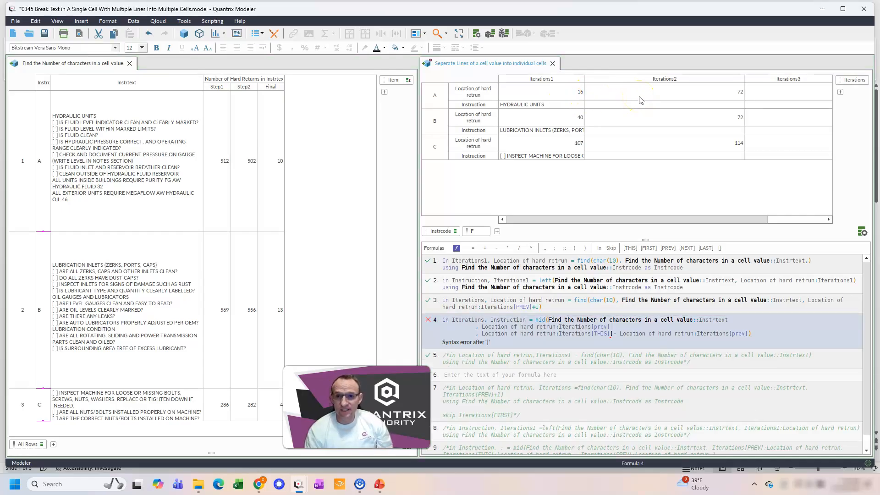
Delete the extra closing bracket after Iterations[THIS] in the fourth formula, and check item A's Instruction cells from Iterations1 to Iterations3
left_click(607, 334)
key("Delete")
key("Return")
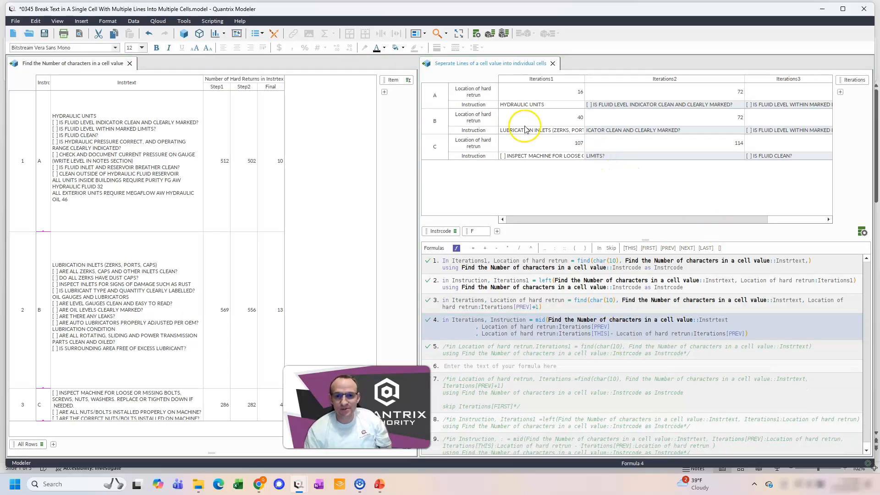
left_click(526, 104)
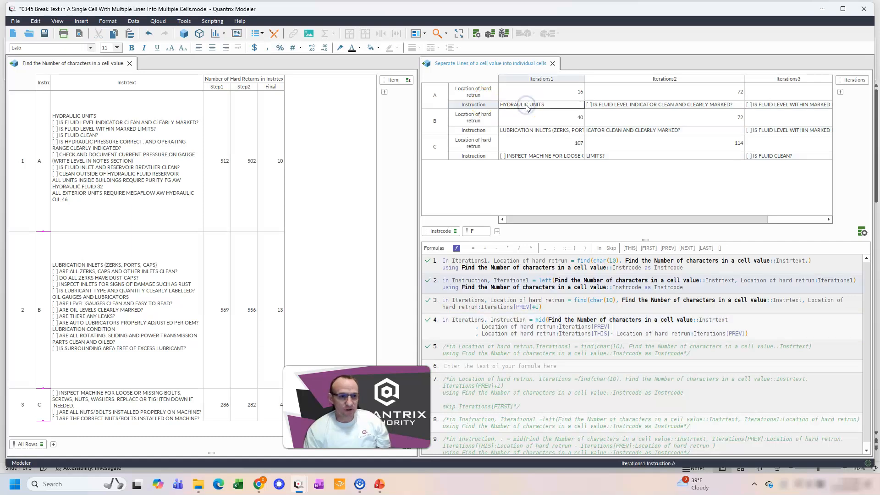
left_click(618, 107)
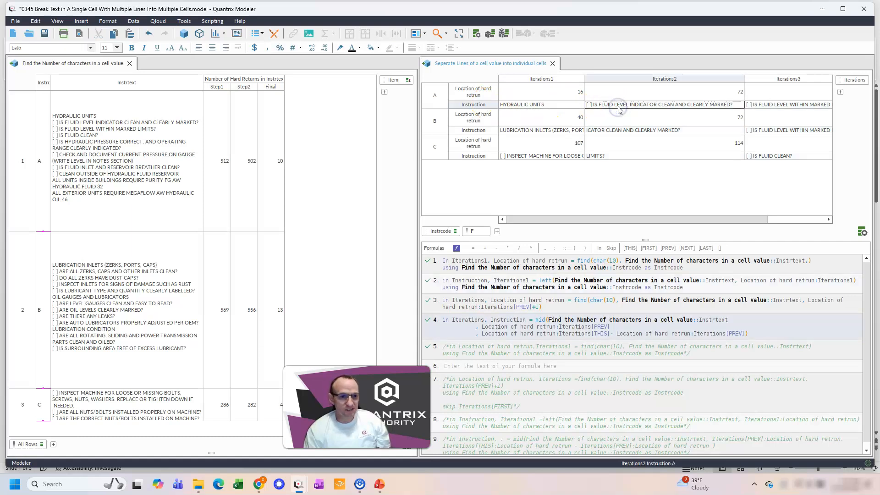
left_click_drag(632, 220, 727, 227)
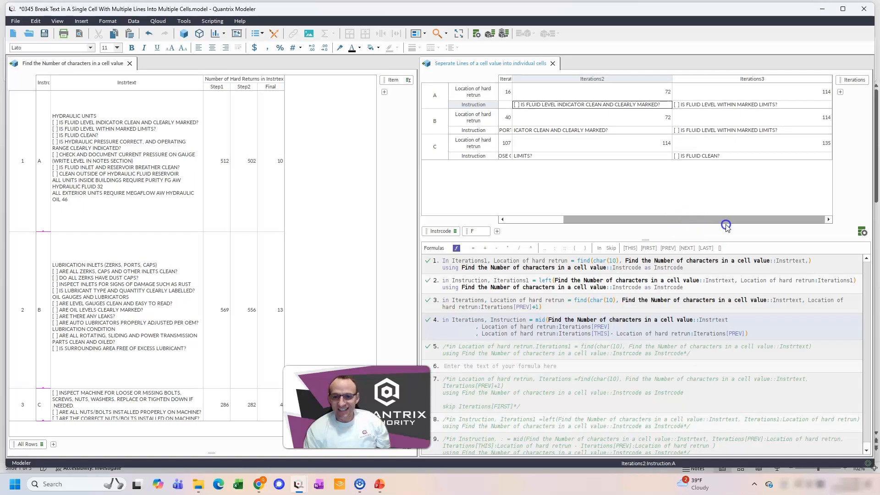
left_click(728, 105)
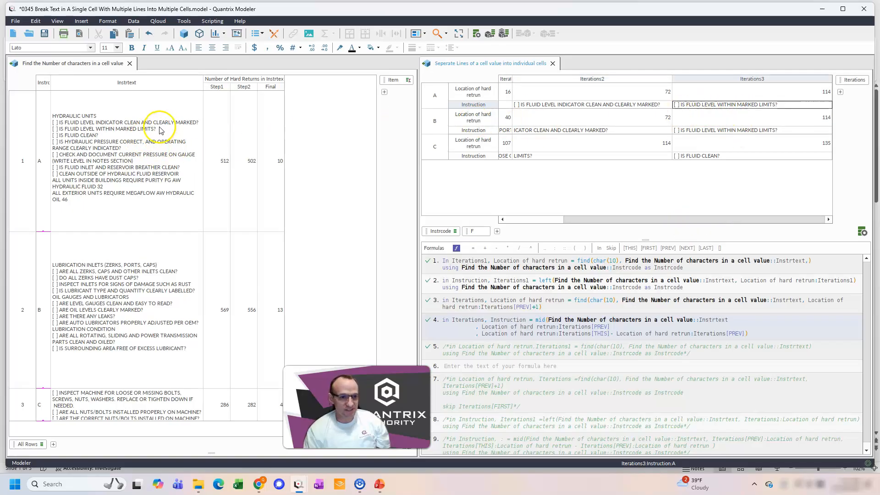
Add eight more items after Iterations3 and look over the last two added iterations
left_click(729, 79)
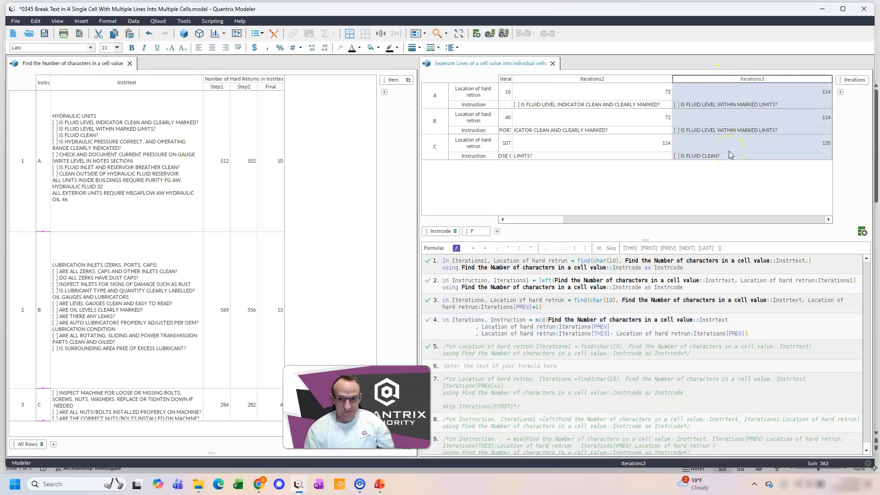
key("Right")
key("Right")
key("Right")
key("Right")
key("Right")
key("Right")
key("Right")
key("Right")
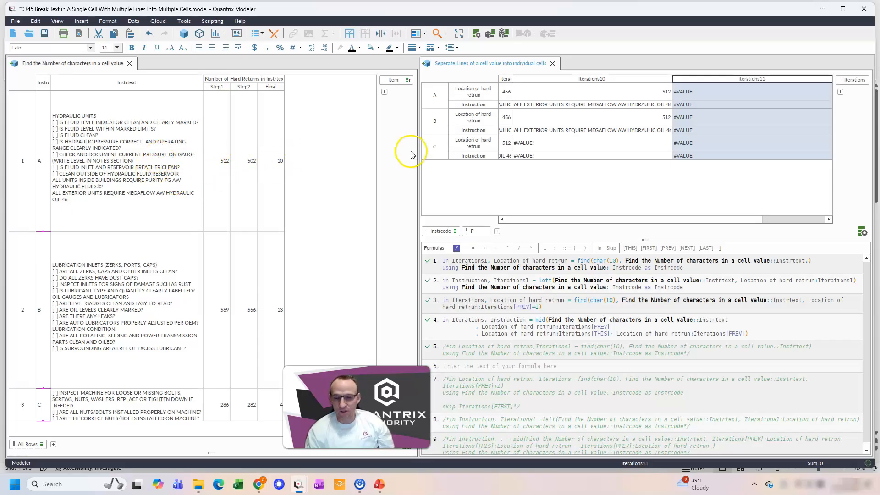
left_click(568, 79)
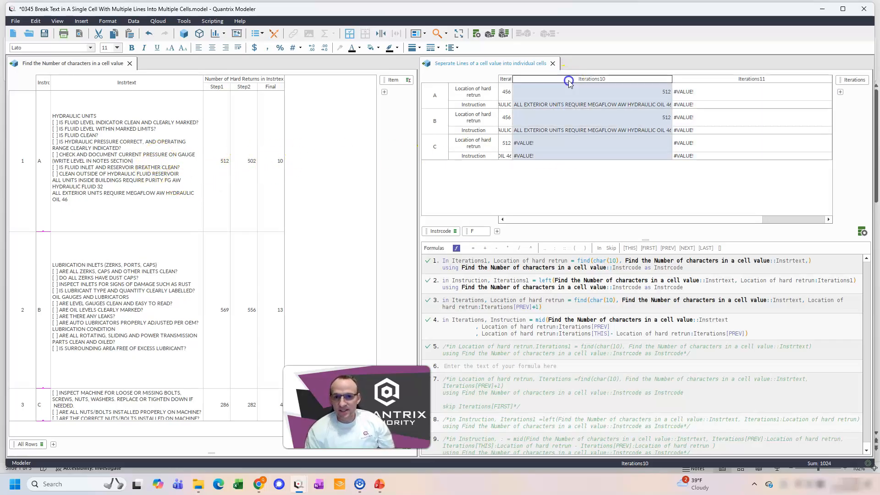
left_click_drag(763, 219, 501, 220)
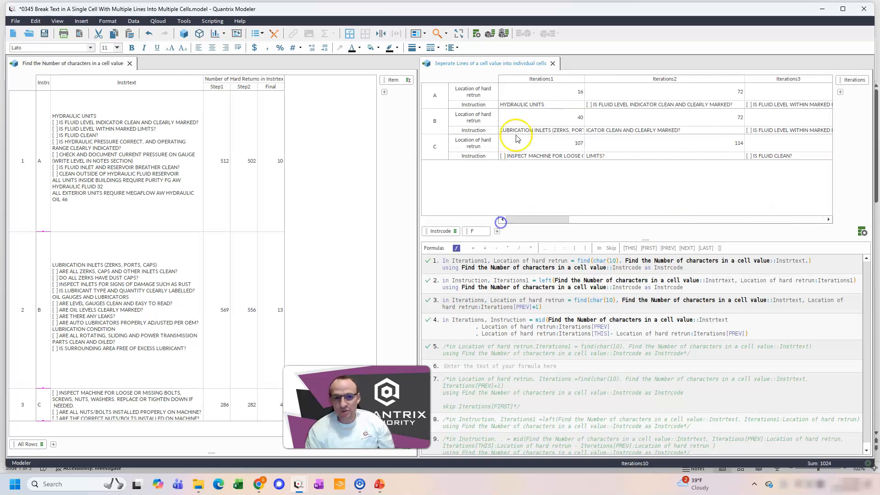
Create a view of the separated-lines matrix, place it beside that matrix's tab, nest Iterations under Instrcode as rows, and widen the Instruction column
left_click(532, 121)
left_click(199, 33)
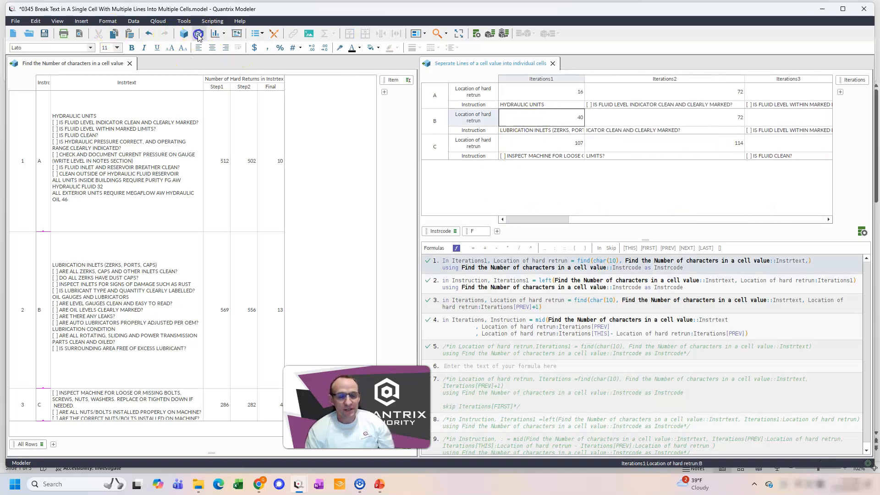
left_click_drag(265, 69, 598, 63)
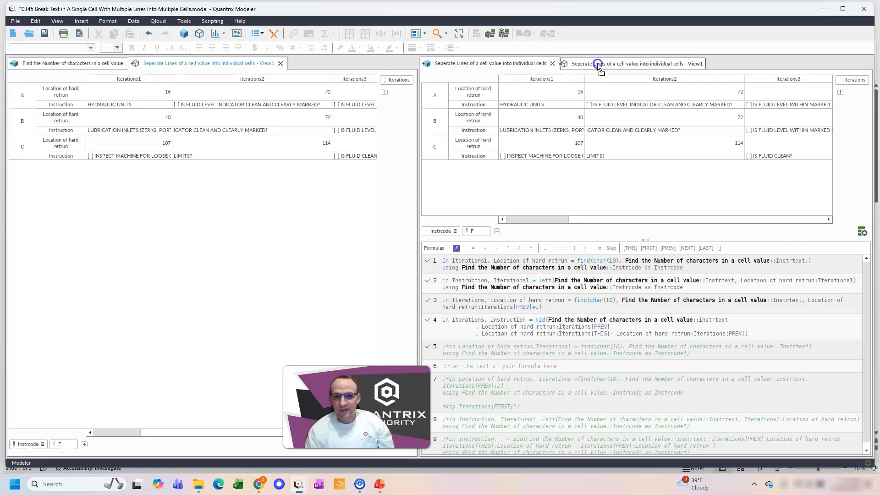
mouse_move(855, 80)
left_mouse_down()
mouse_move(727, 172)
mouse_move(456, 396)
mouse_move(501, 431)
mouse_move(716, 202)
mouse_move(862, 112)
mouse_move(852, 88)
left_mouse_up()
left_click_drag(530, 79, 623, 90)
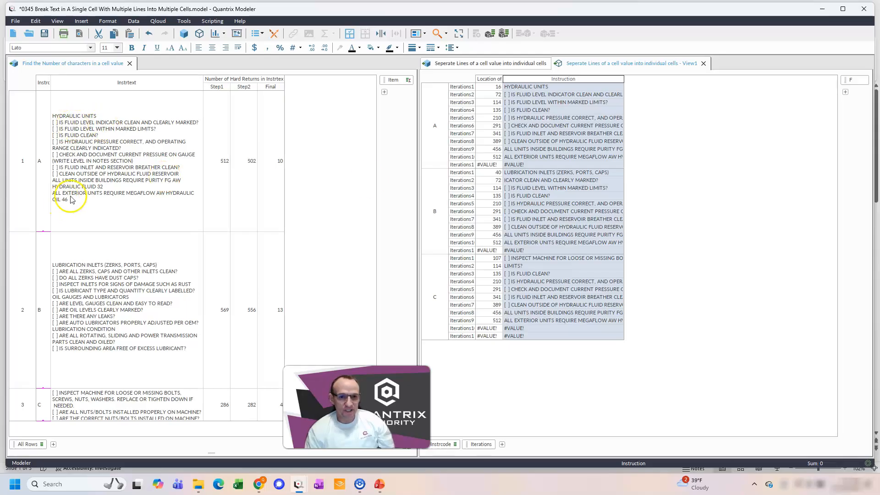
Check item A's last Instruction lines in the view, and compare the results for items B and C with the matrix formulas
left_click(526, 157)
left_click(517, 166)
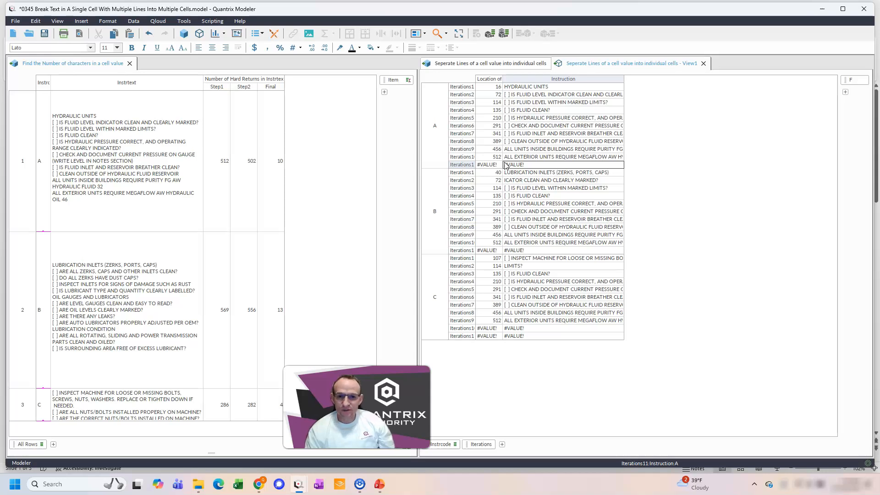
left_click(528, 64)
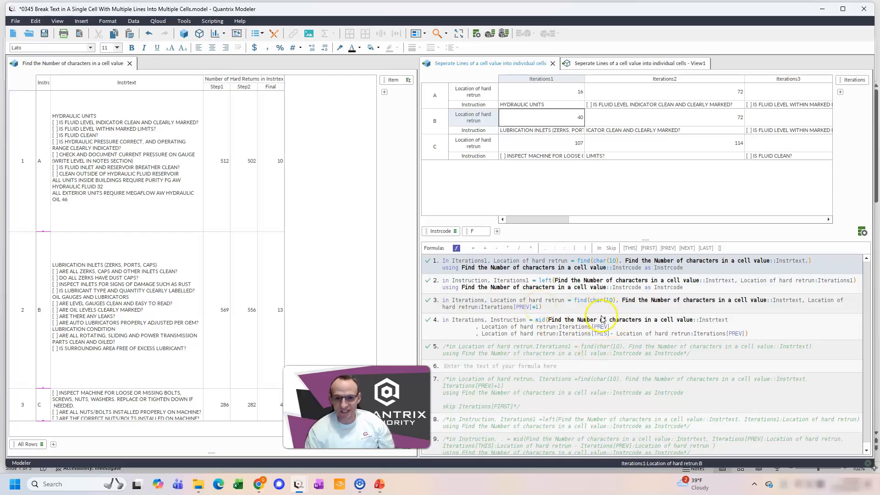
left_click(591, 64)
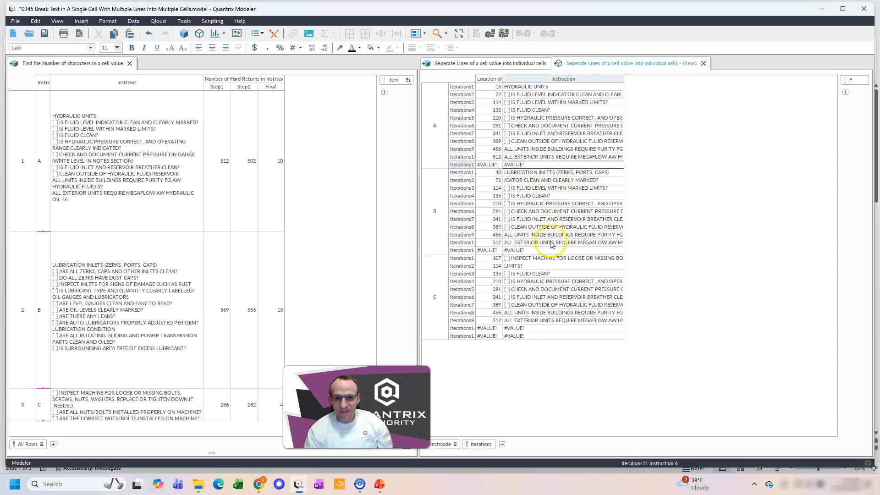
left_click(520, 64)
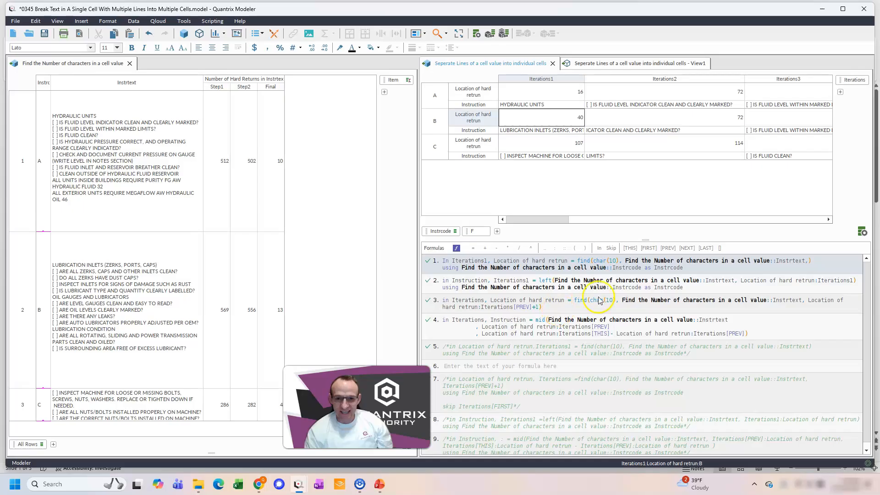
Copy the second formula's clause using Find the Number of characters in a cell value::Instrcode as Instrcode to the end of the third formula
left_click(690, 288)
key("shift+Home")
key("ctrl+c")
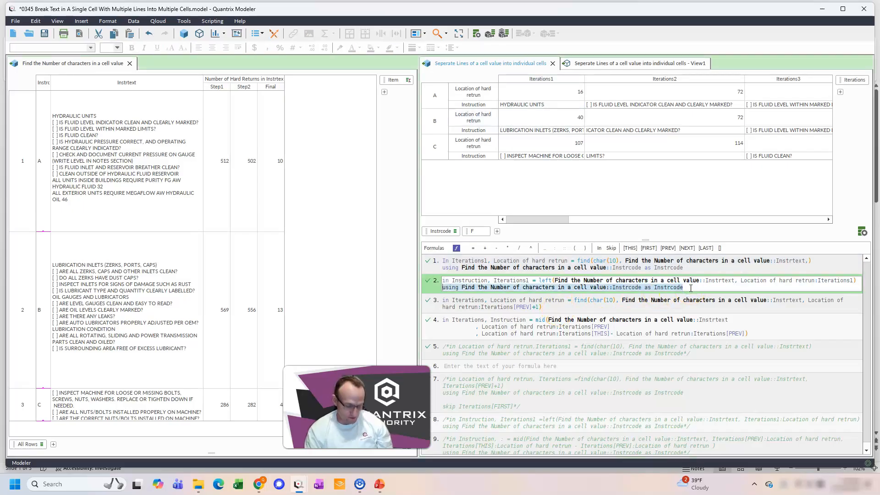
key("Escape")
left_click(626, 311)
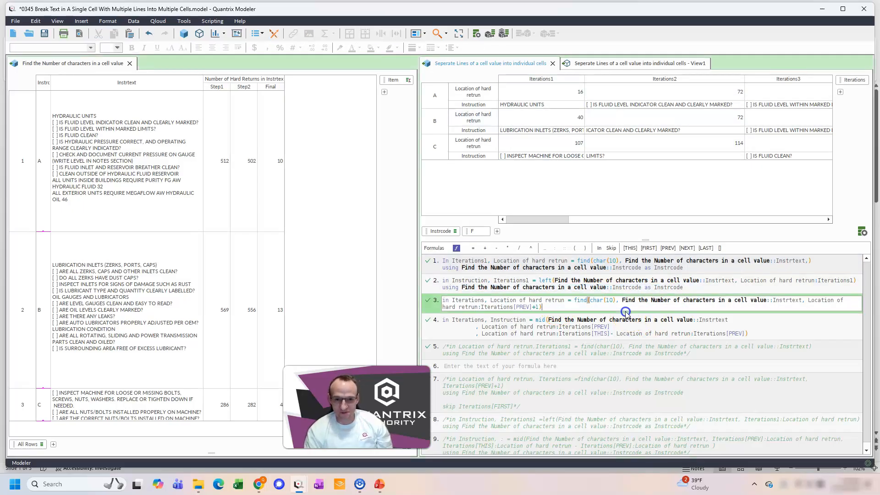
key("ctrl+v")
key("Return")
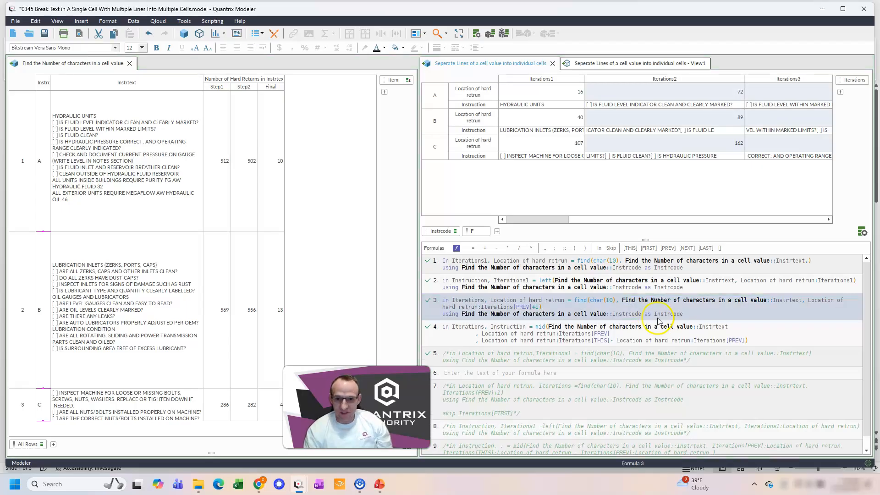
Add the same using Find the Number of characters in a cell value::Instrcode as Instrcode clause on a new line of the fourth formula
left_click(803, 348)
key("shift+Return")
key("ctrl+v")
key("Return")
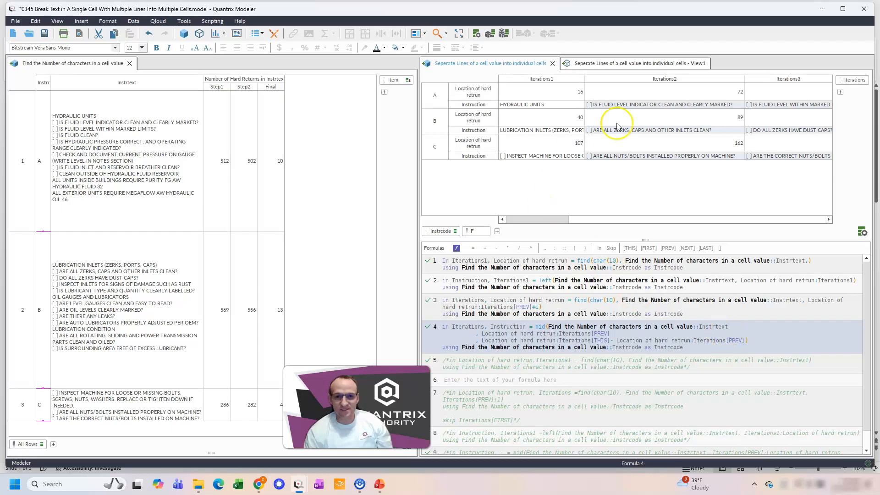
Add four more items after Iterations11 in the view, and check the last Instruction lines of items B and A
left_click(625, 64)
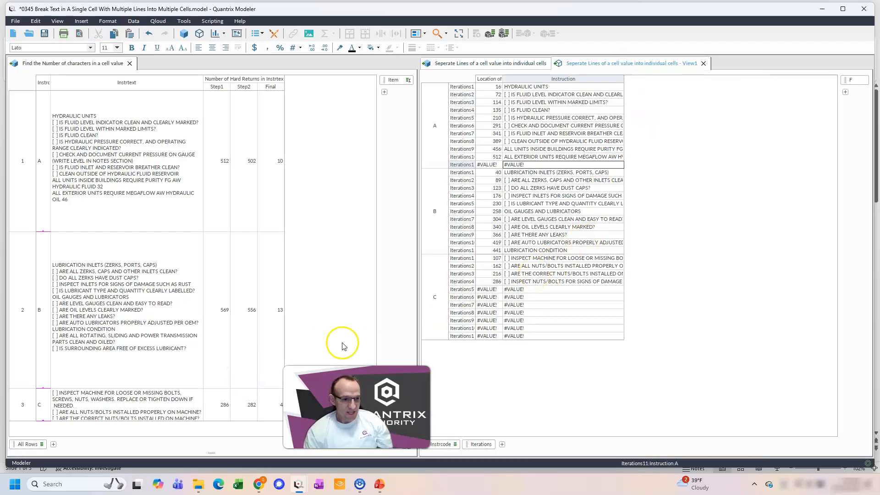
left_click(508, 251)
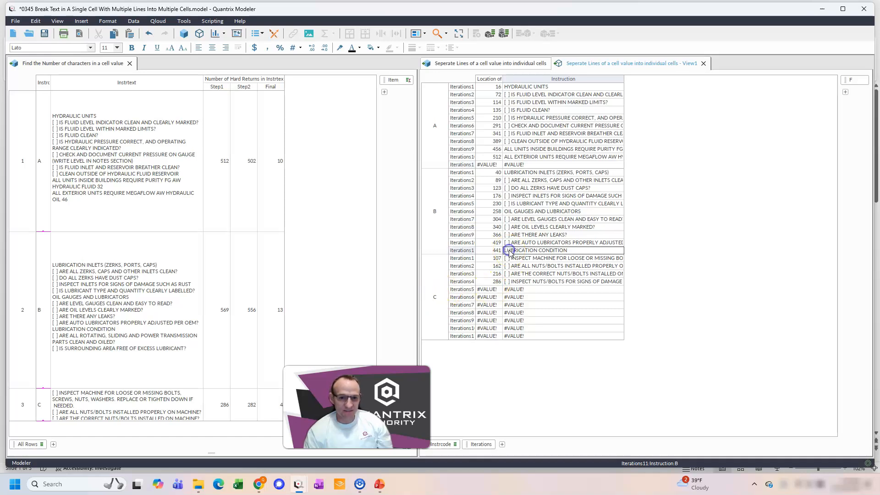
left_click(455, 255)
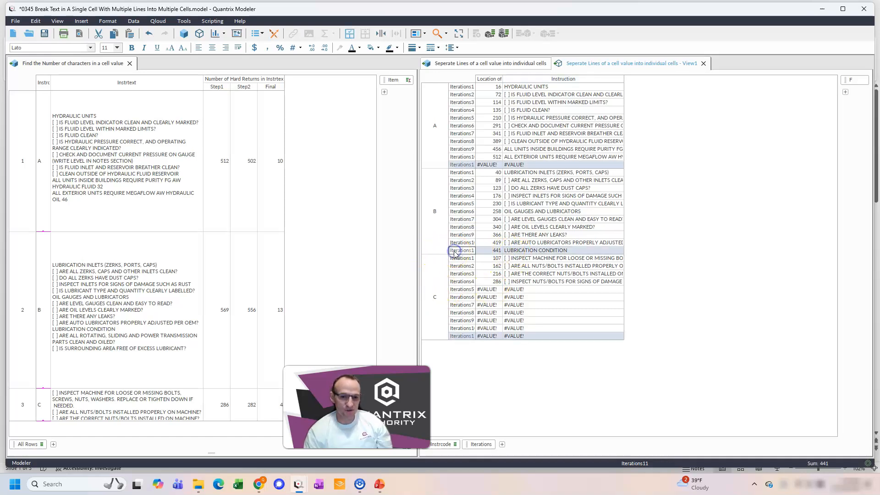
key("Return")
key("Return")
key("Return")
key("Return")
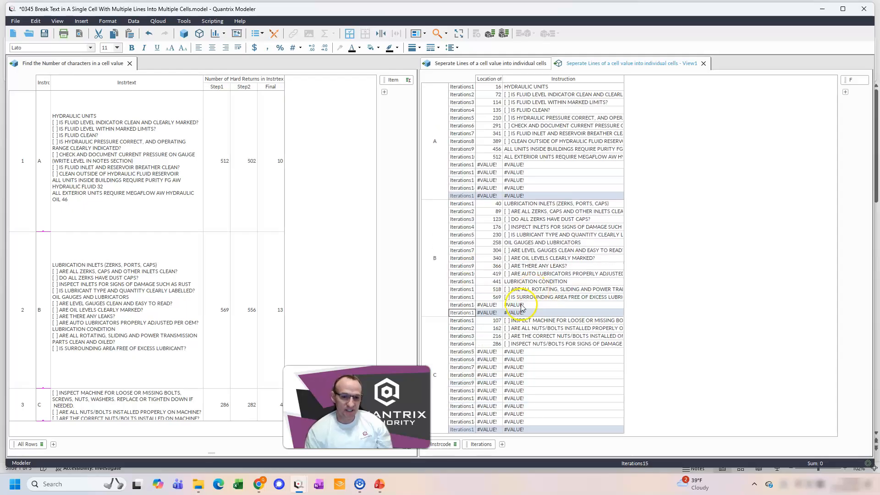
left_click_drag(516, 304, 523, 312)
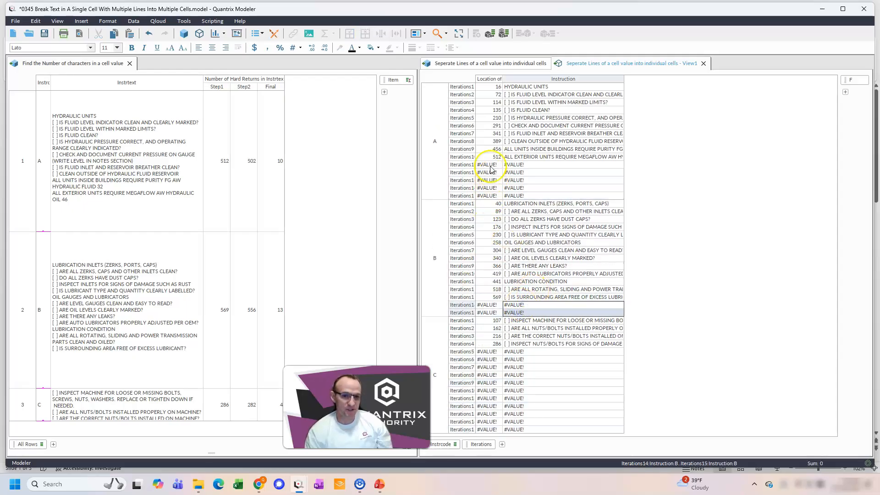
left_click(514, 157)
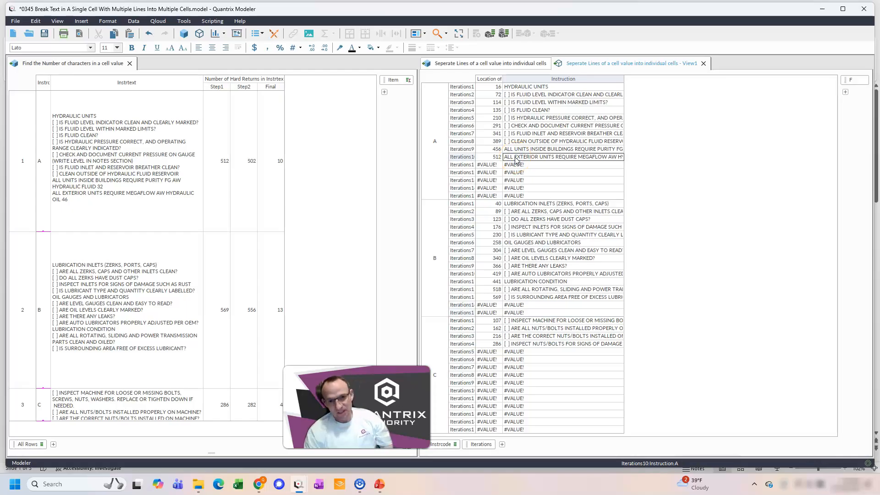